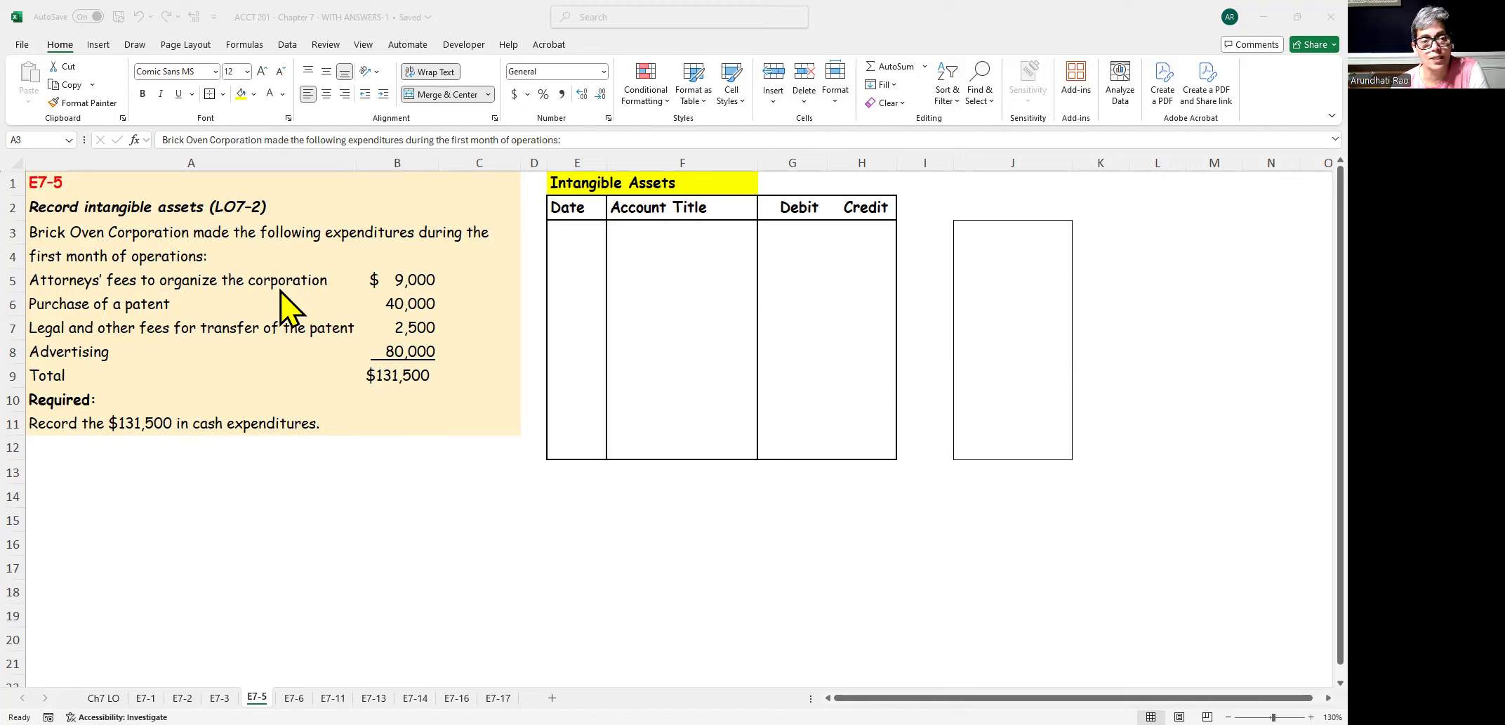
- Reveal the hidden 1-Oct journal entry in rows 4–5, Org Cost and Cash with their 9,000 amounts, by making its text black
{"action": "left_click", "coordinate": [581, 251]}
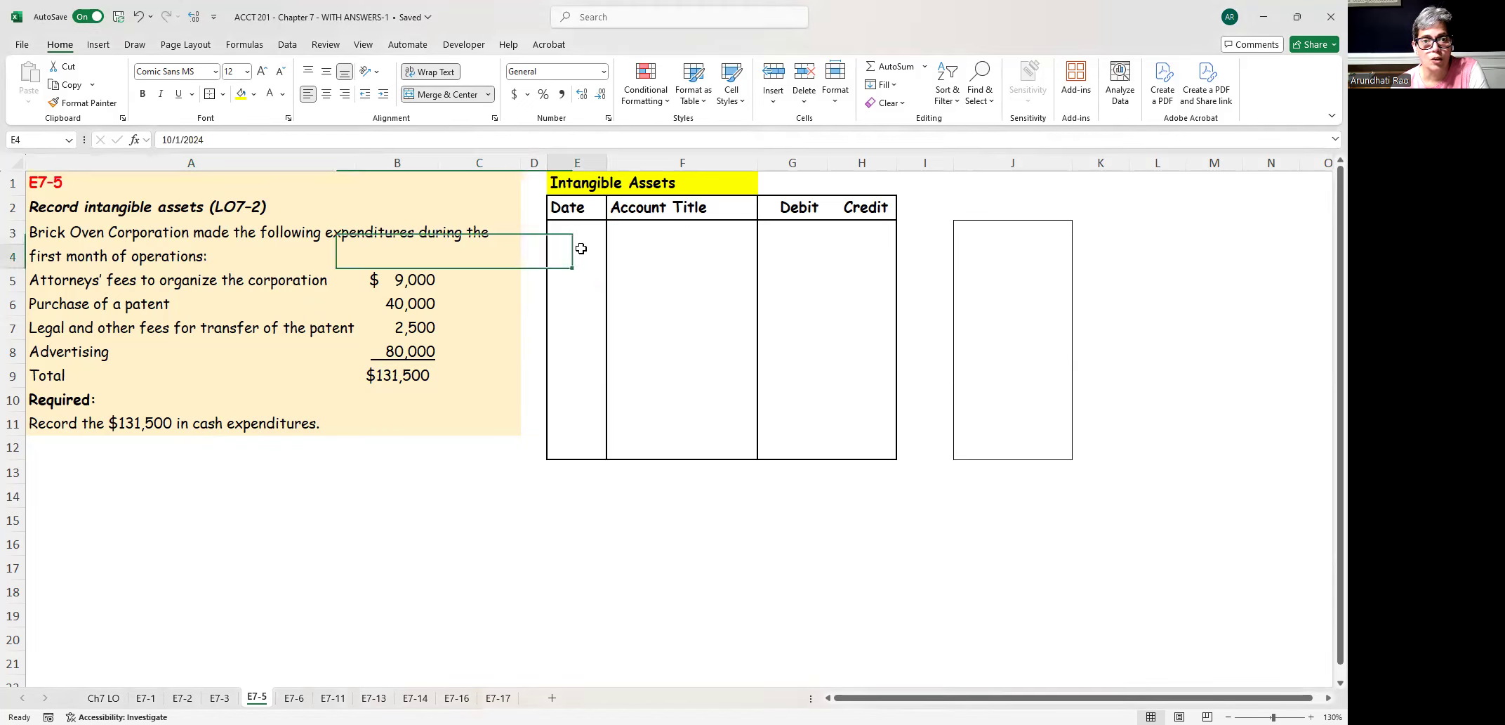
{"action": "left_click", "coordinate": [282, 94]}
{"action": "left_click", "coordinate": [307, 144]}
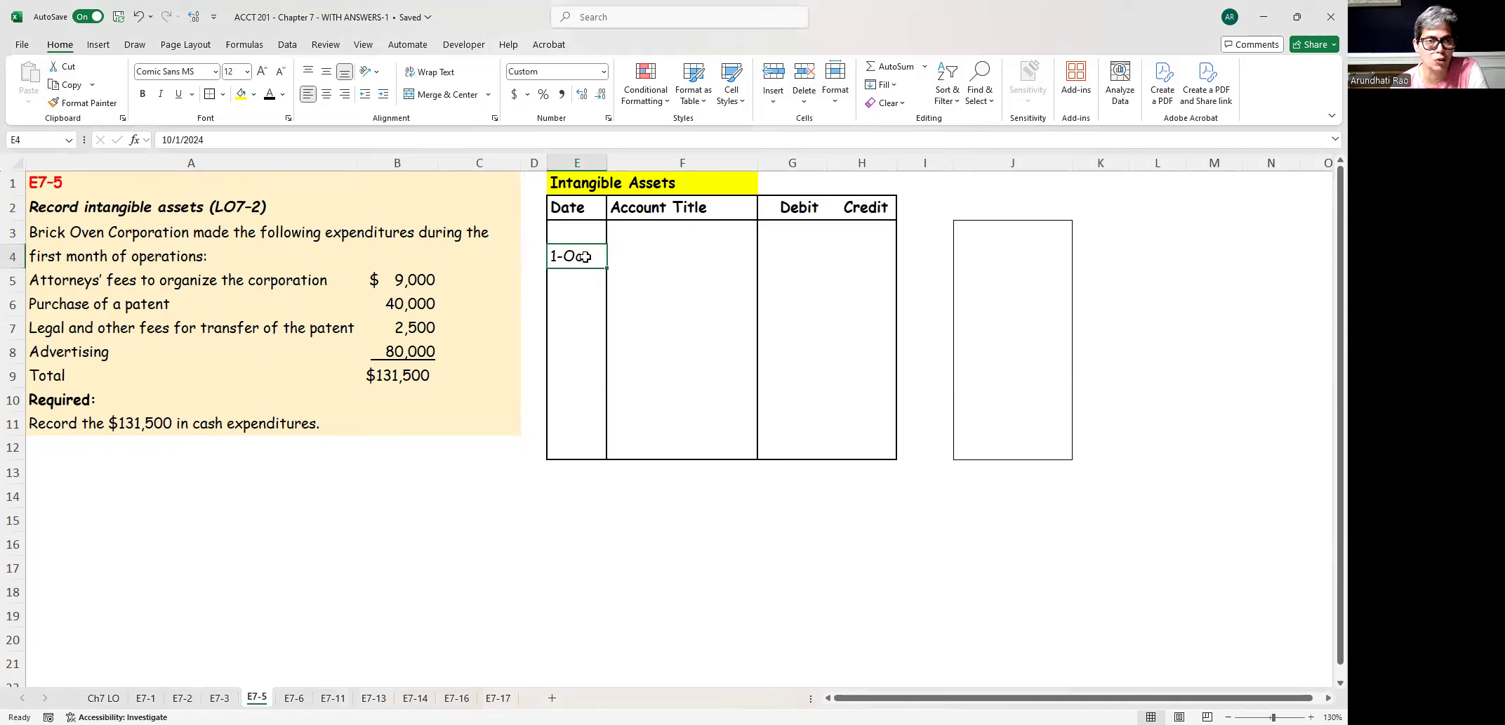
{"action": "left_click", "coordinate": [625, 257]}
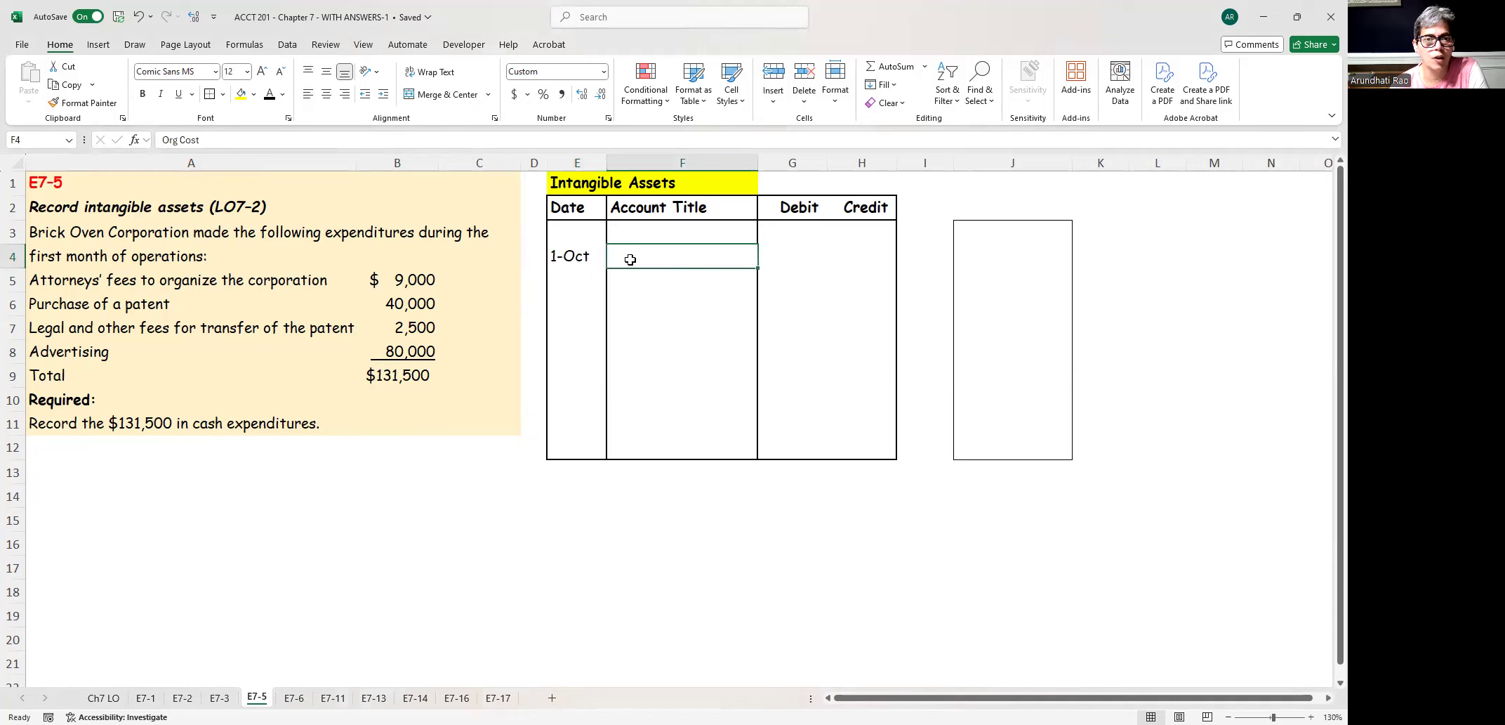
{"action": "left_click", "coordinate": [268, 93]}
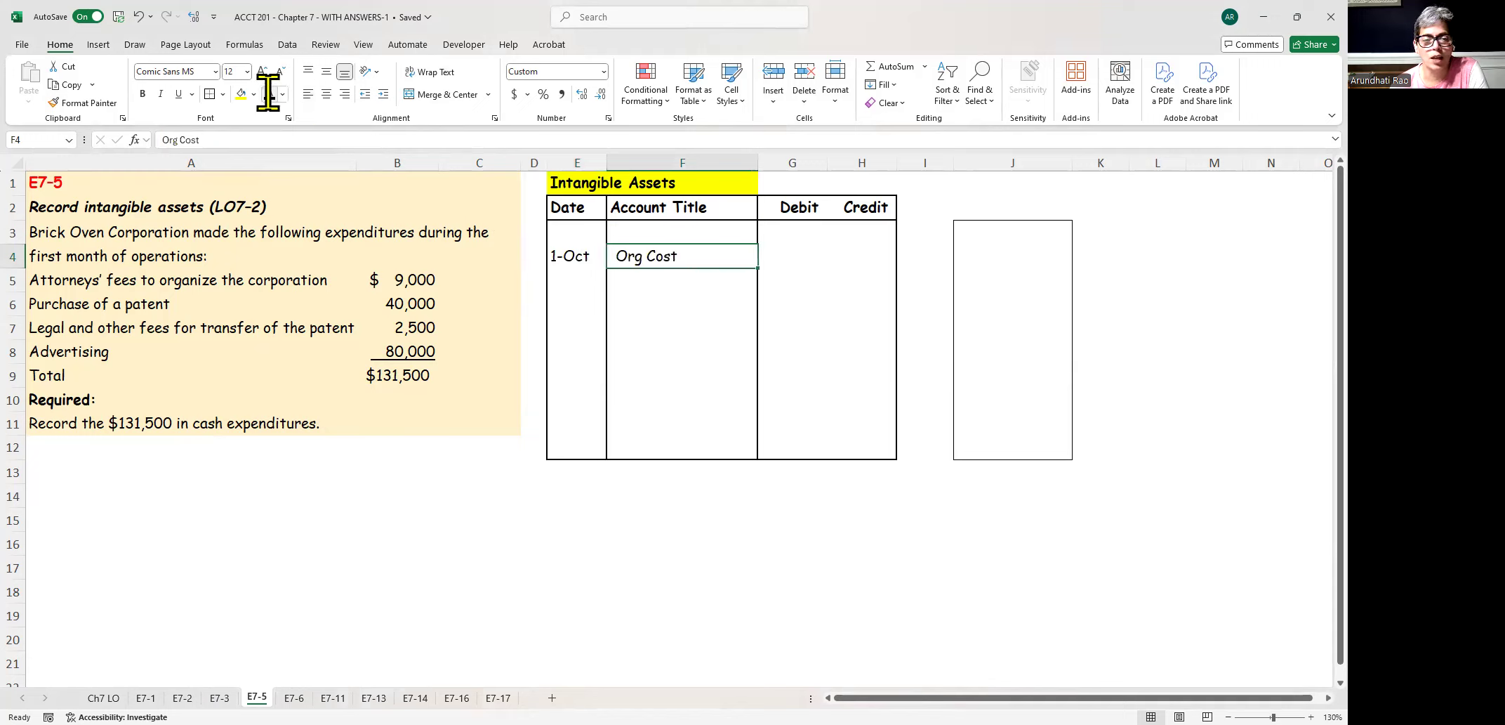
{"action": "left_click", "coordinate": [643, 287]}
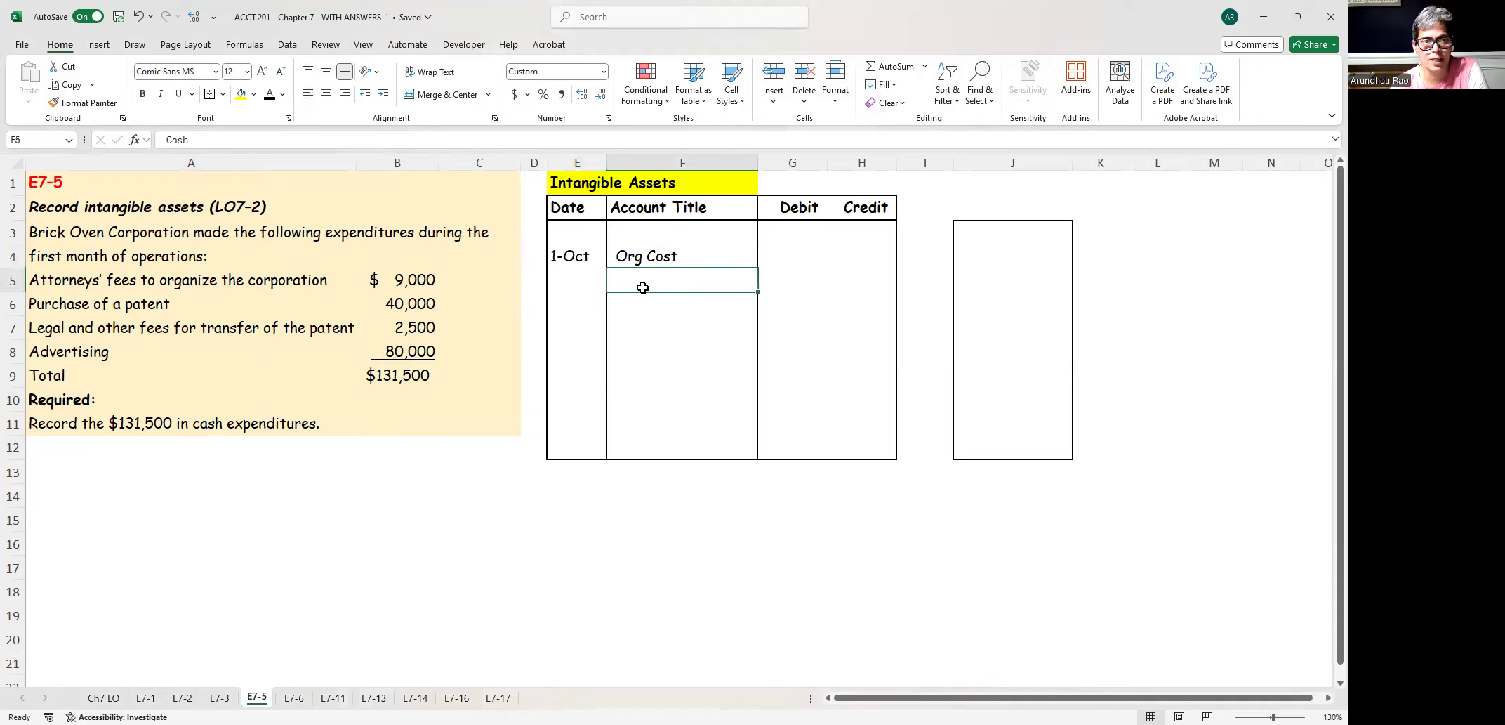
{"action": "left_click", "coordinate": [268, 95]}
{"action": "left_click_drag", "start_coordinate": [790, 253], "coordinate": [843, 277]}
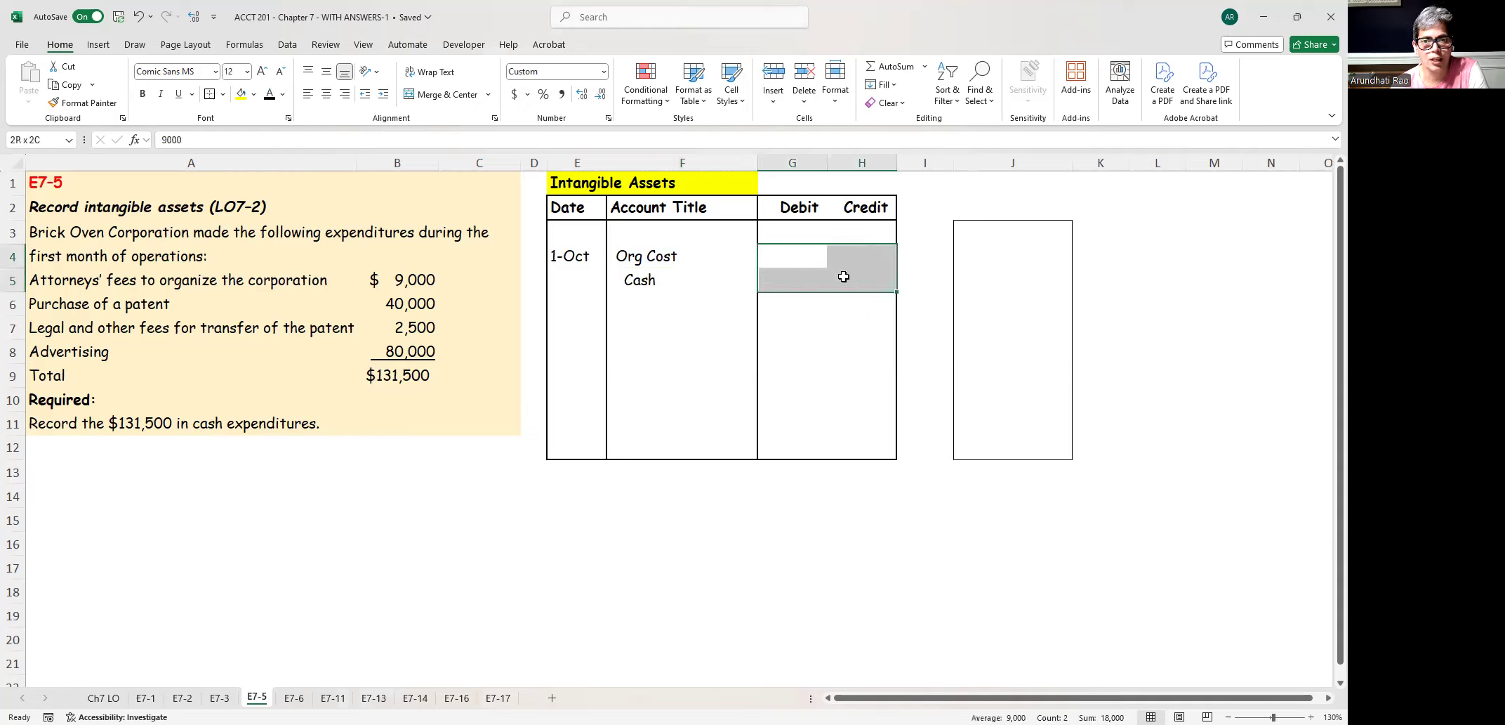
{"action": "left_click", "coordinate": [268, 95]}
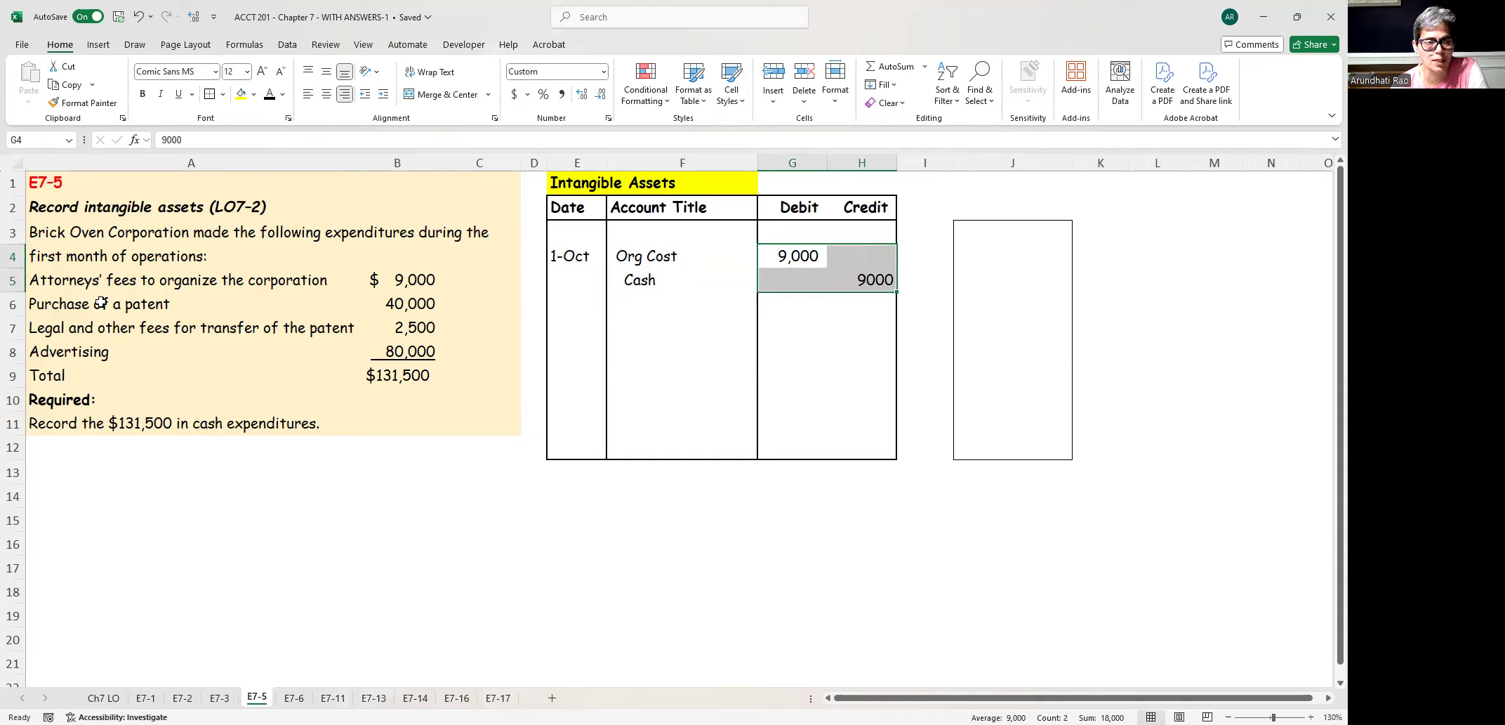
- Shade the attorneys' fees description and amount in A5:B5 with a light orange fill
{"action": "left_click_drag", "start_coordinate": [101, 280], "coordinate": [382, 279]}
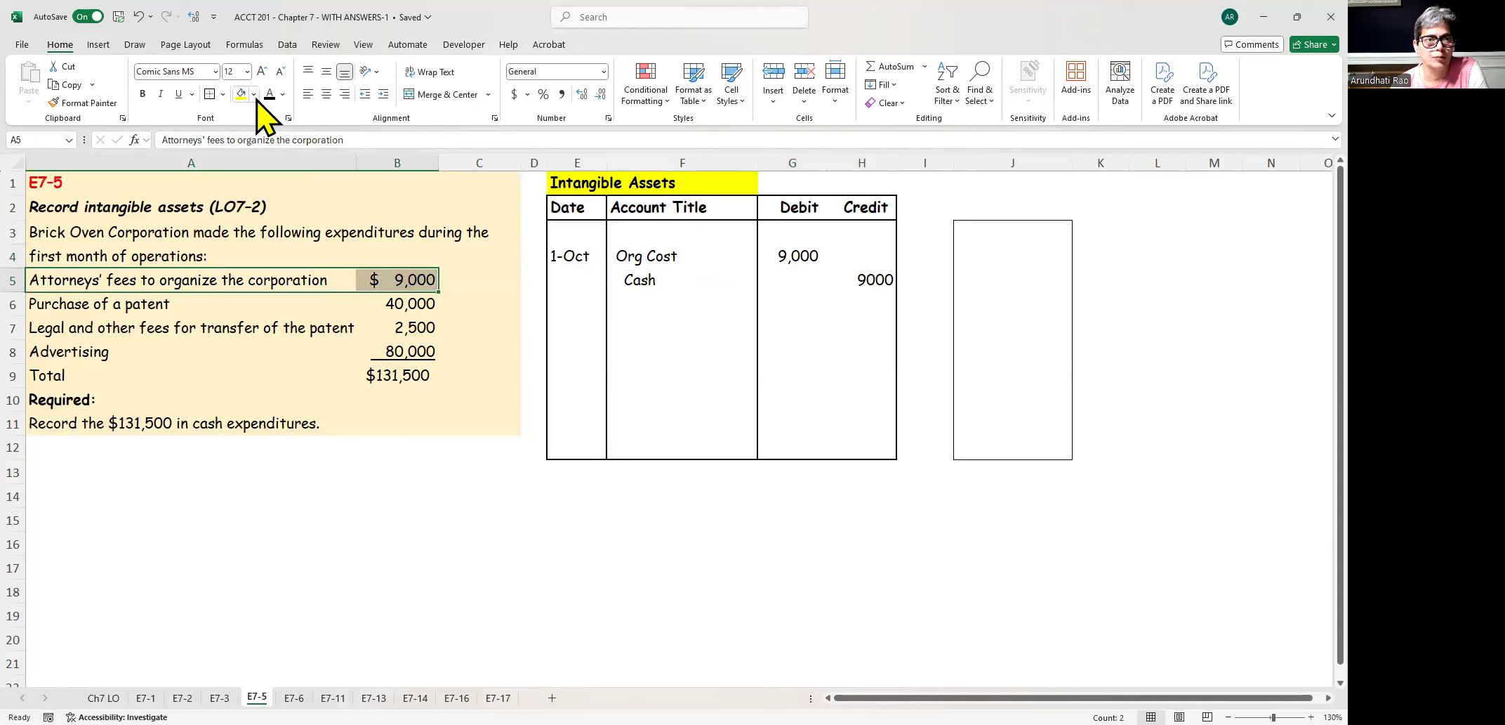
{"action": "left_click", "coordinate": [253, 94]}
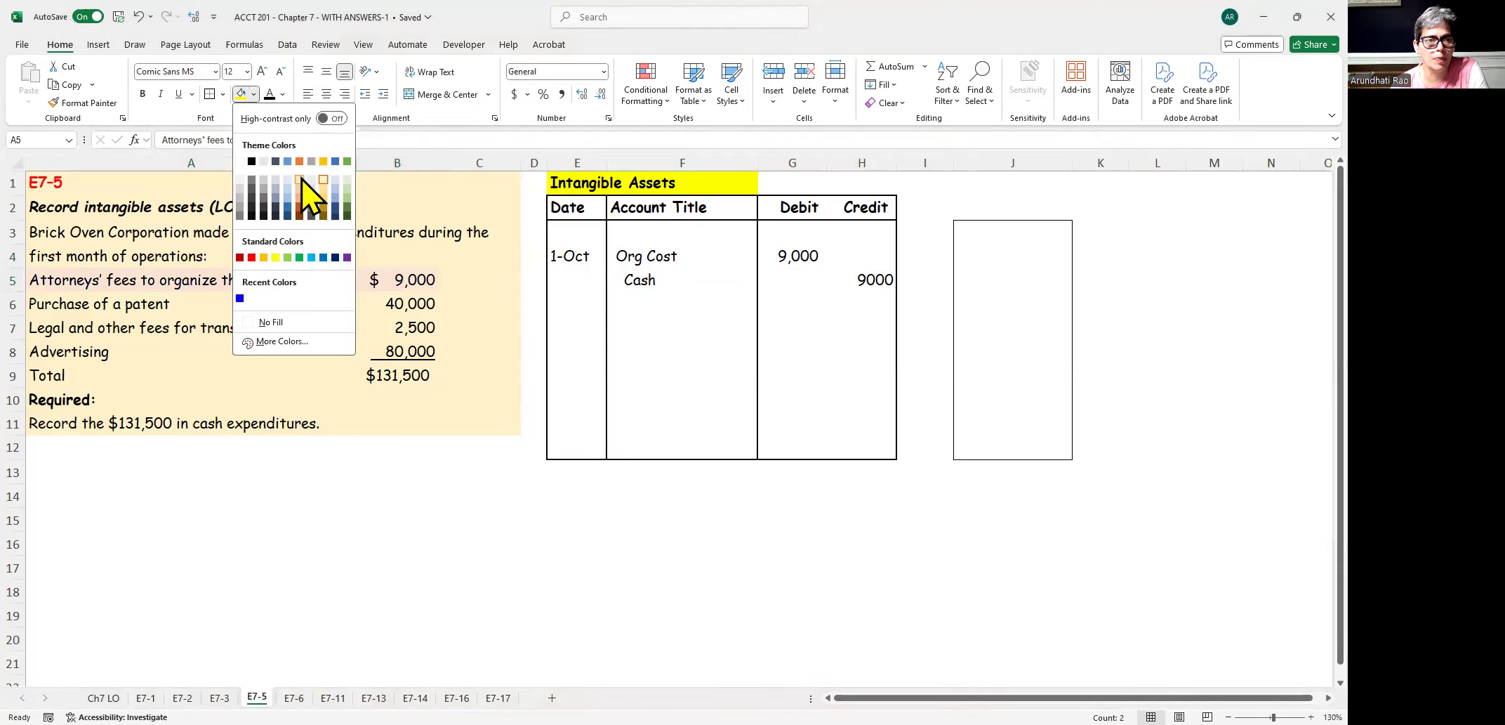
{"action": "left_click", "coordinate": [307, 195]}
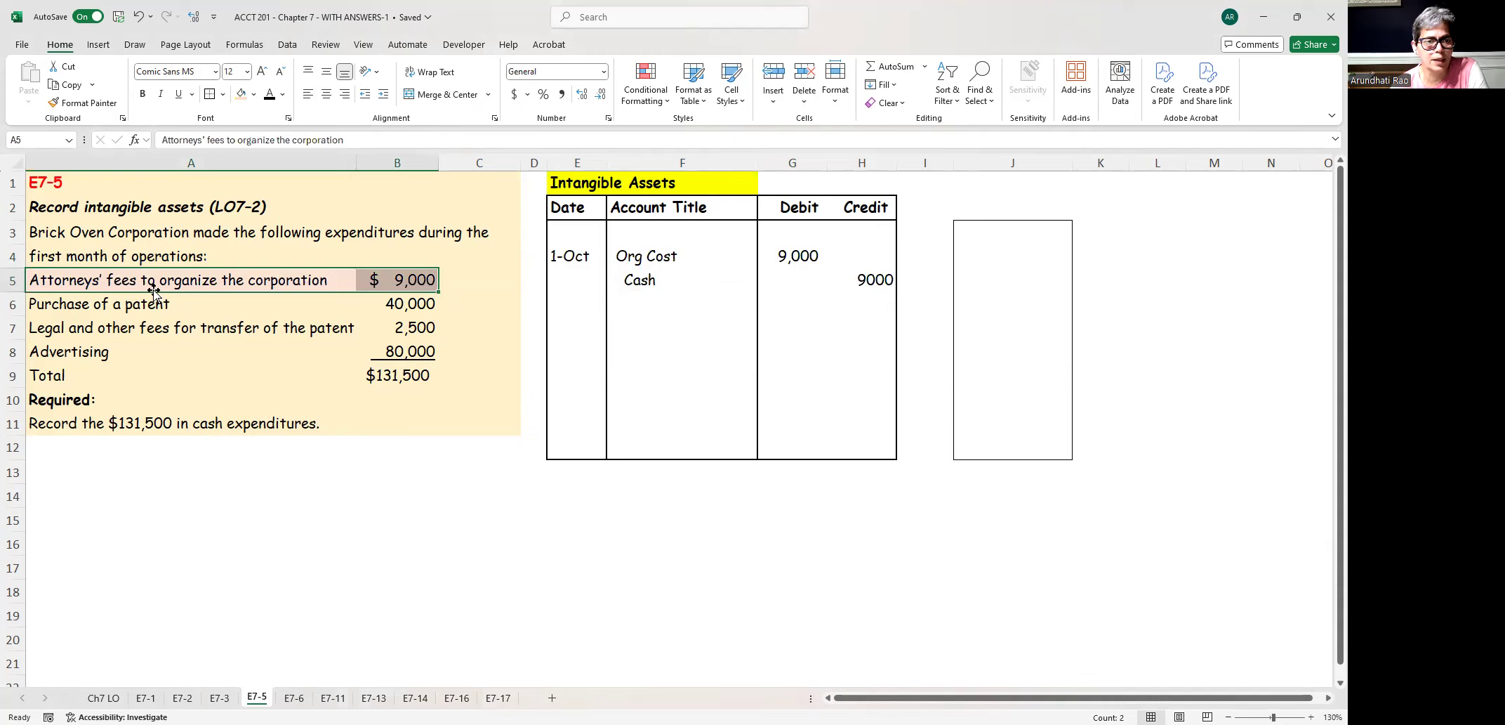
- Shade the patent purchase and patent transfer fee rows, A6:B7, with a light blue fill
{"action": "left_click", "coordinate": [105, 311]}
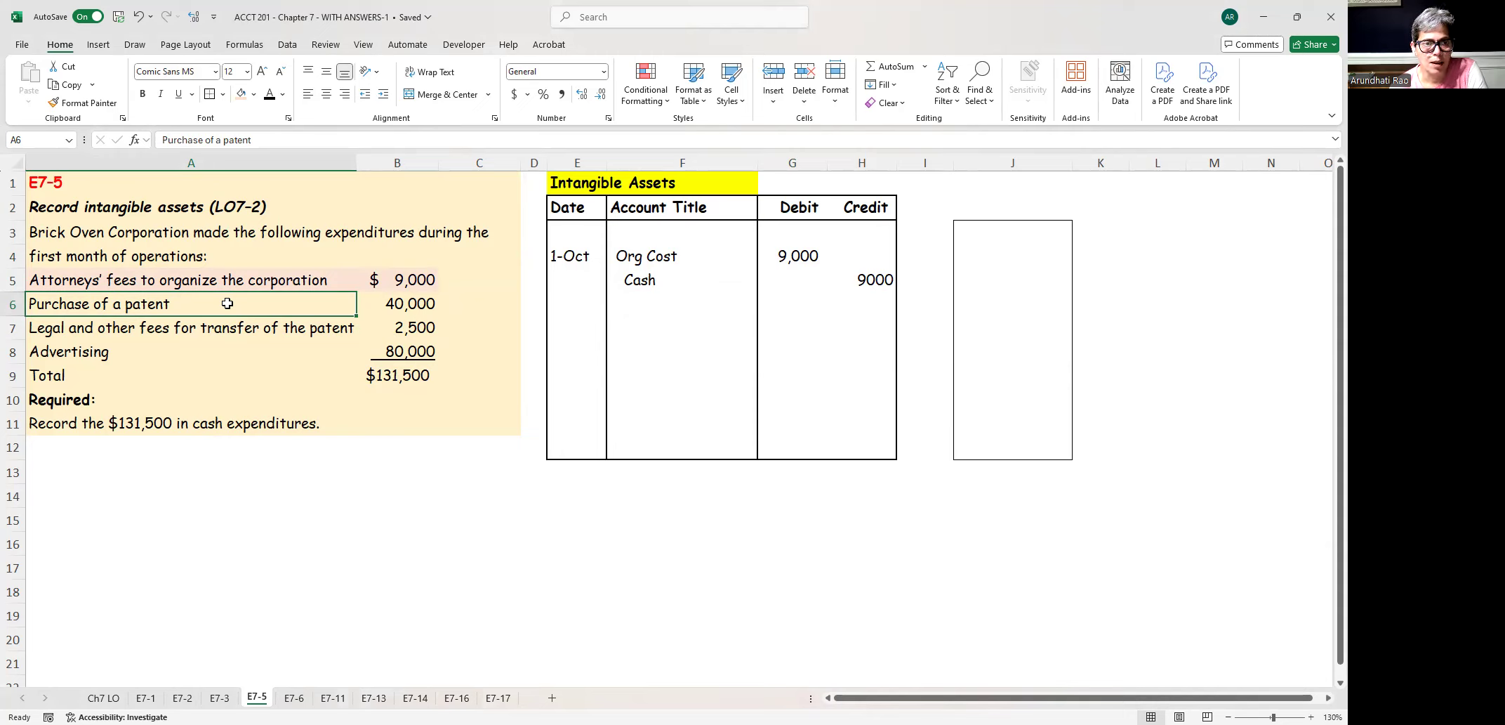
{"action": "left_click_drag", "start_coordinate": [228, 303], "coordinate": [394, 324]}
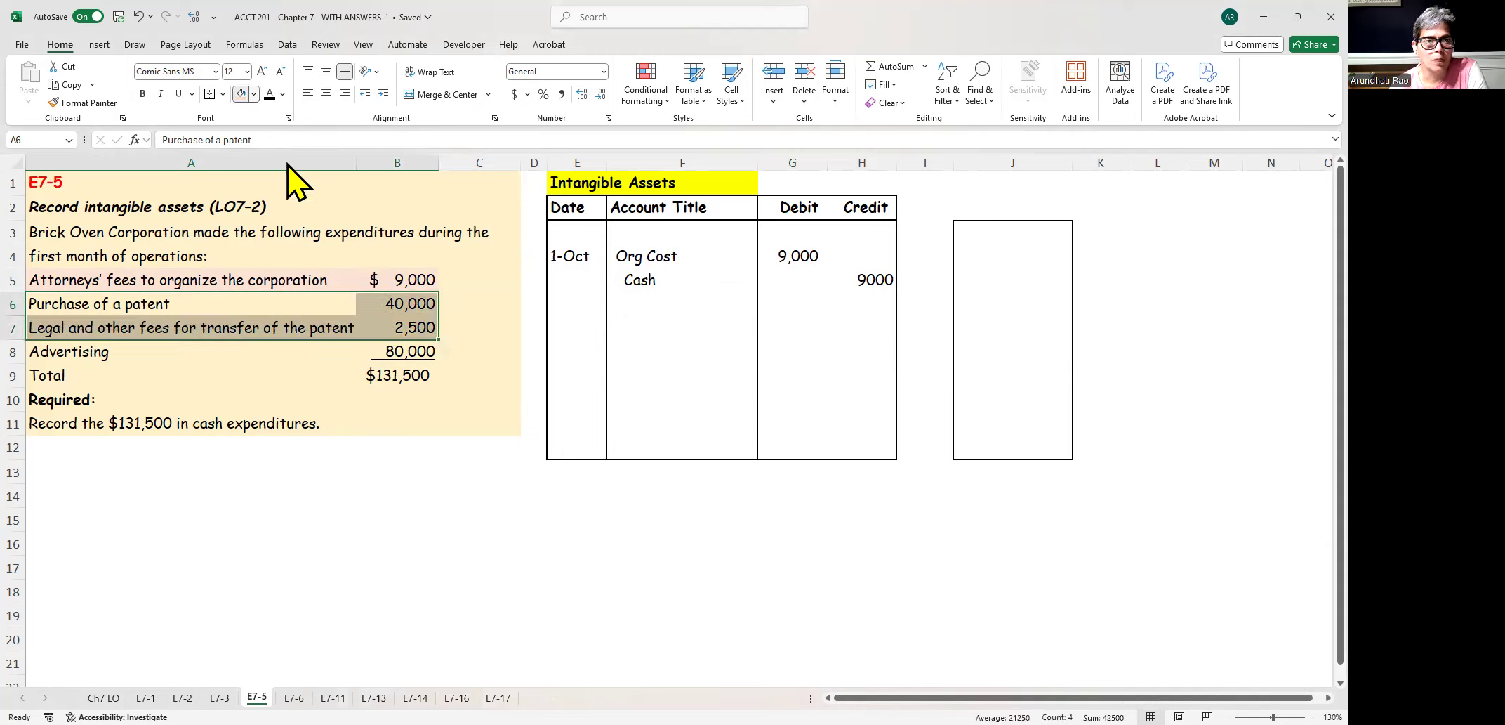
{"action": "left_click", "coordinate": [254, 94]}
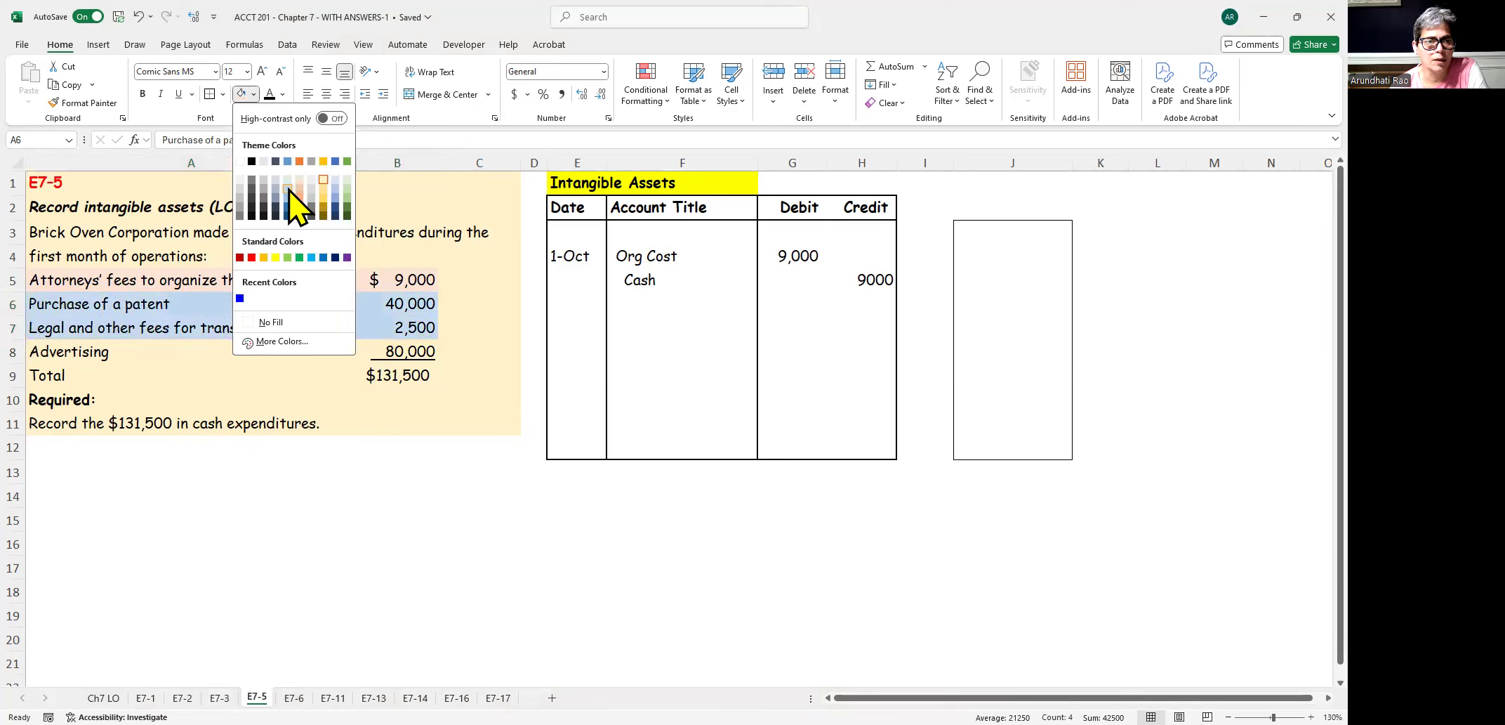
{"action": "left_click", "coordinate": [289, 190]}
- Reveal the hidden 1-Oct entry in rows 7–8, Patent and Cash with their 42,500 amounts, by making its text black
{"action": "left_click", "coordinate": [586, 324]}
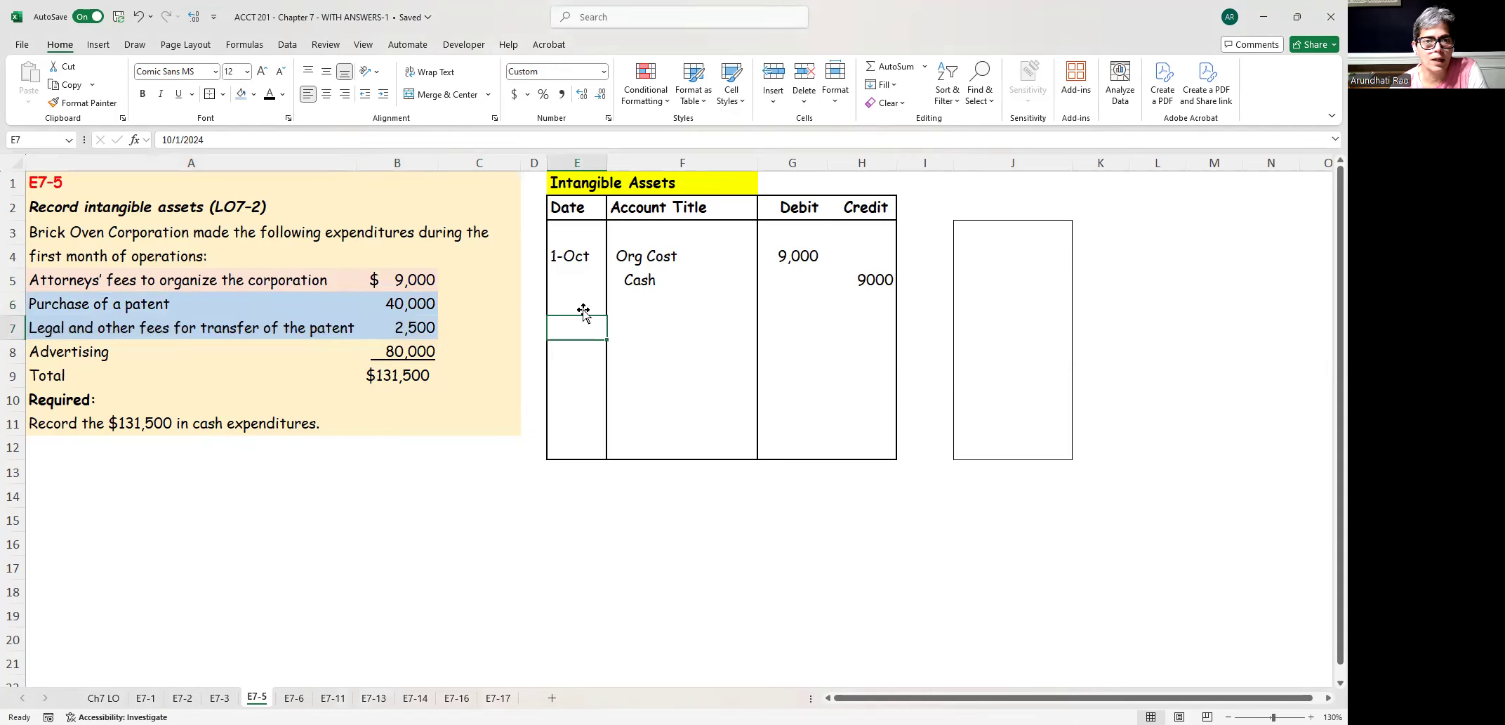
{"action": "left_click", "coordinate": [625, 326]}
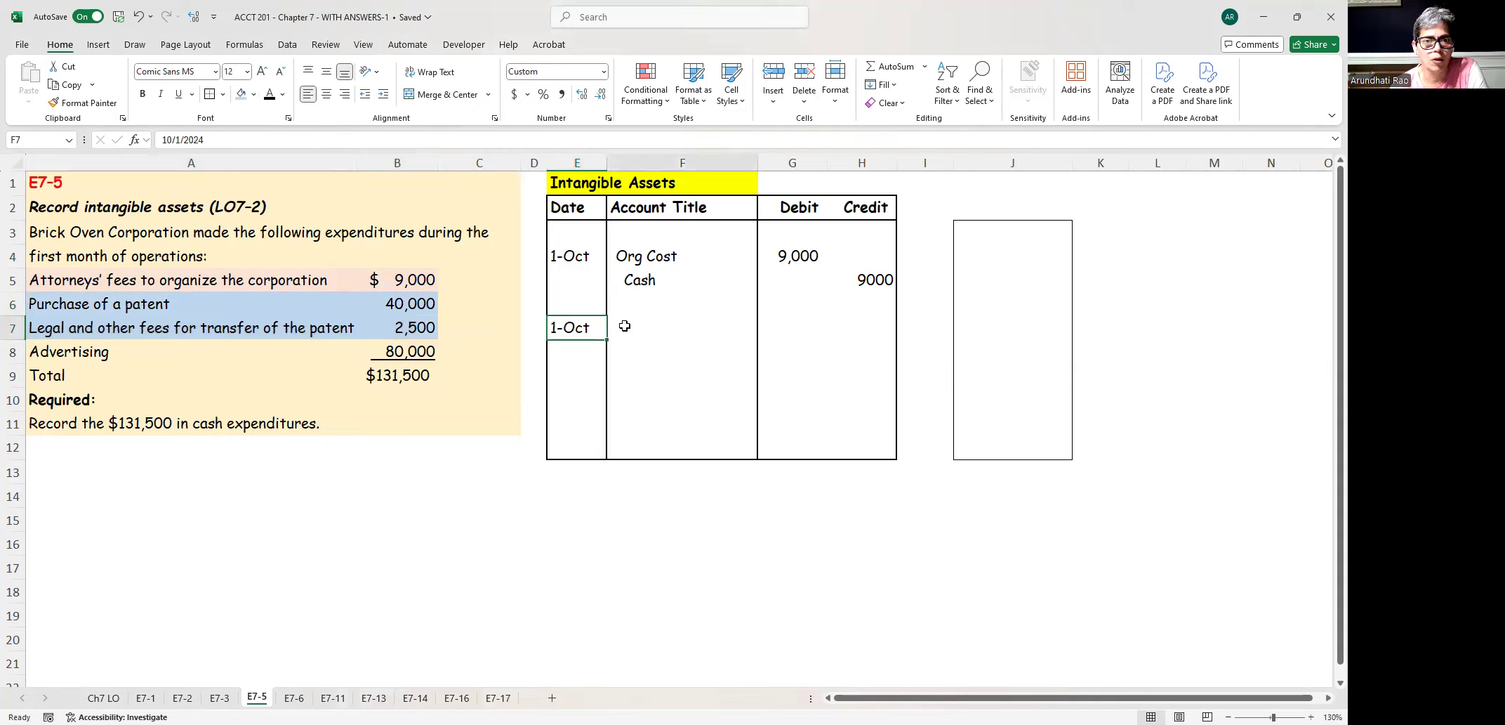
{"action": "type", "text": "Patent"}
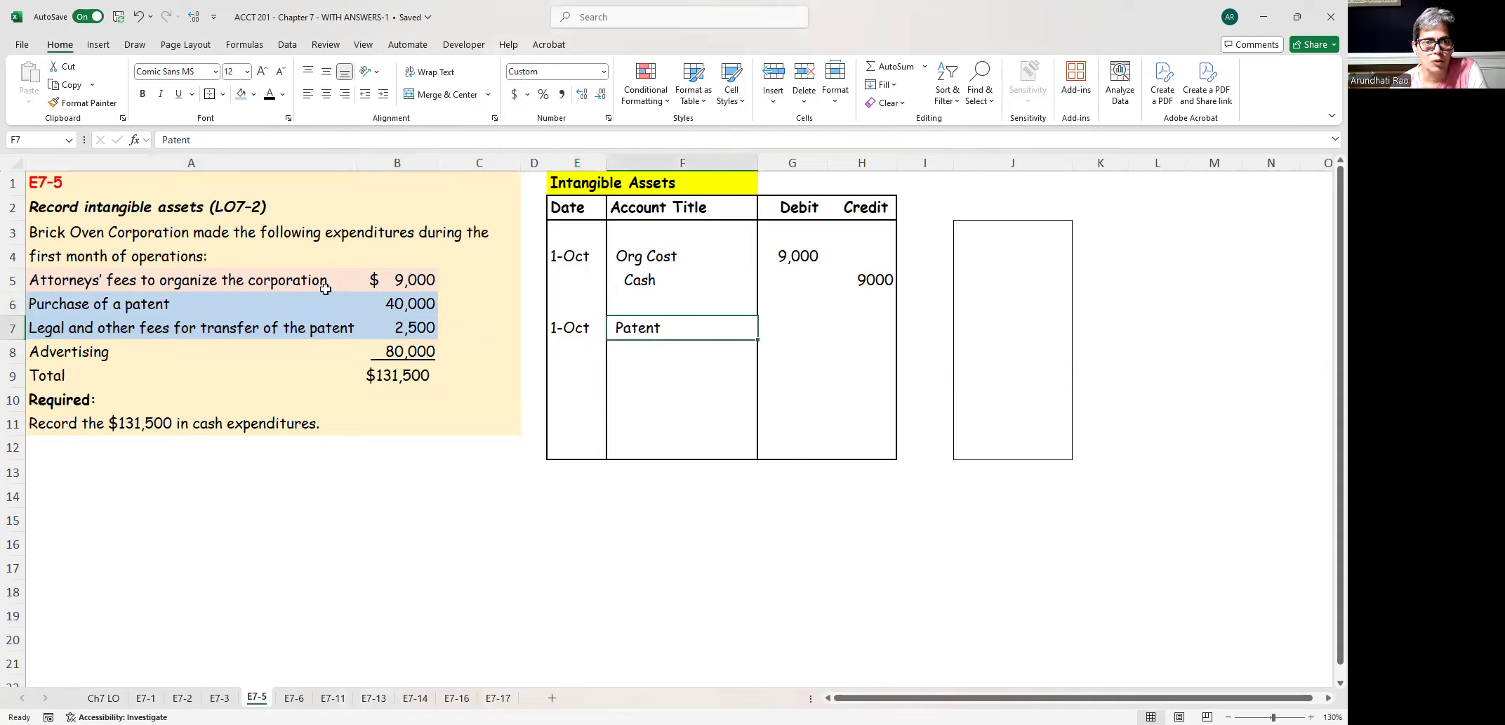
{"action": "left_click", "coordinate": [413, 311]}
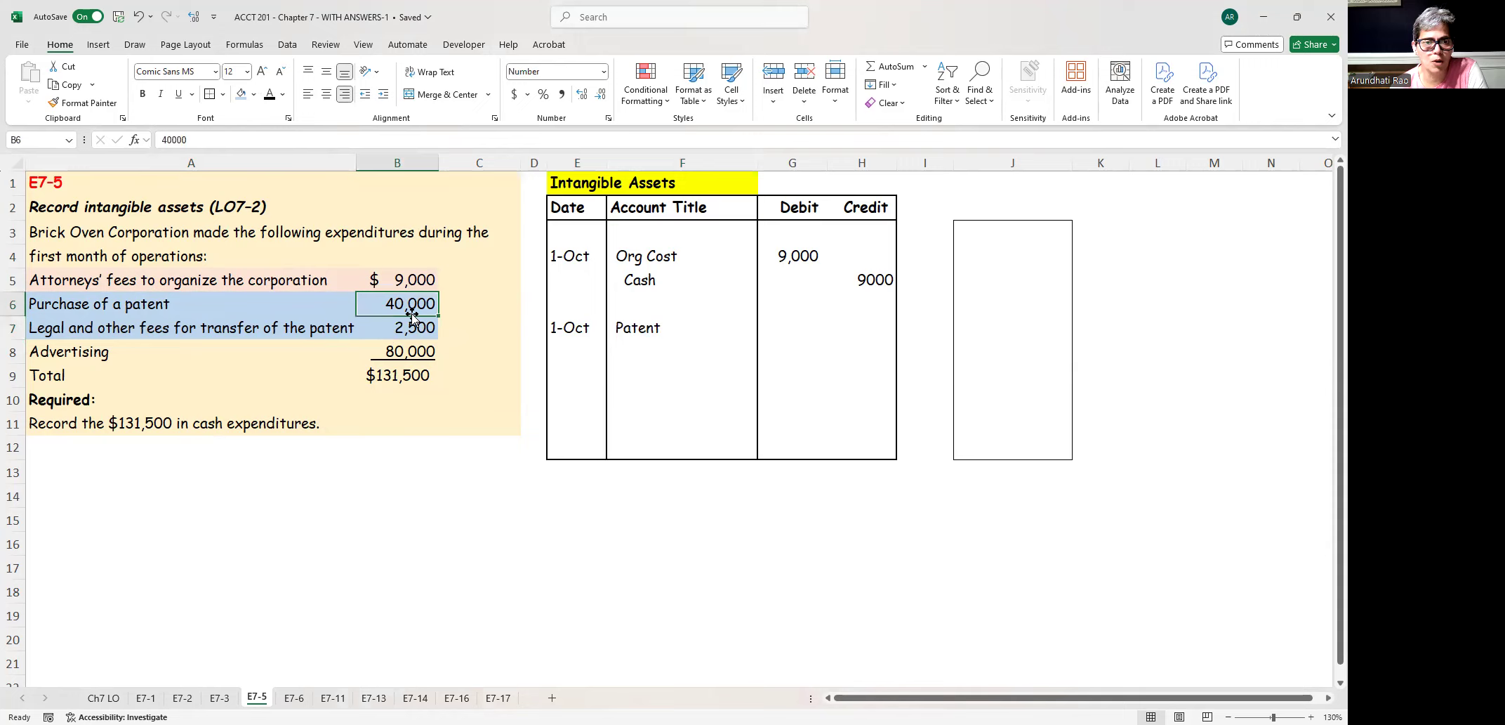
{"action": "left_click", "coordinate": [406, 332]}
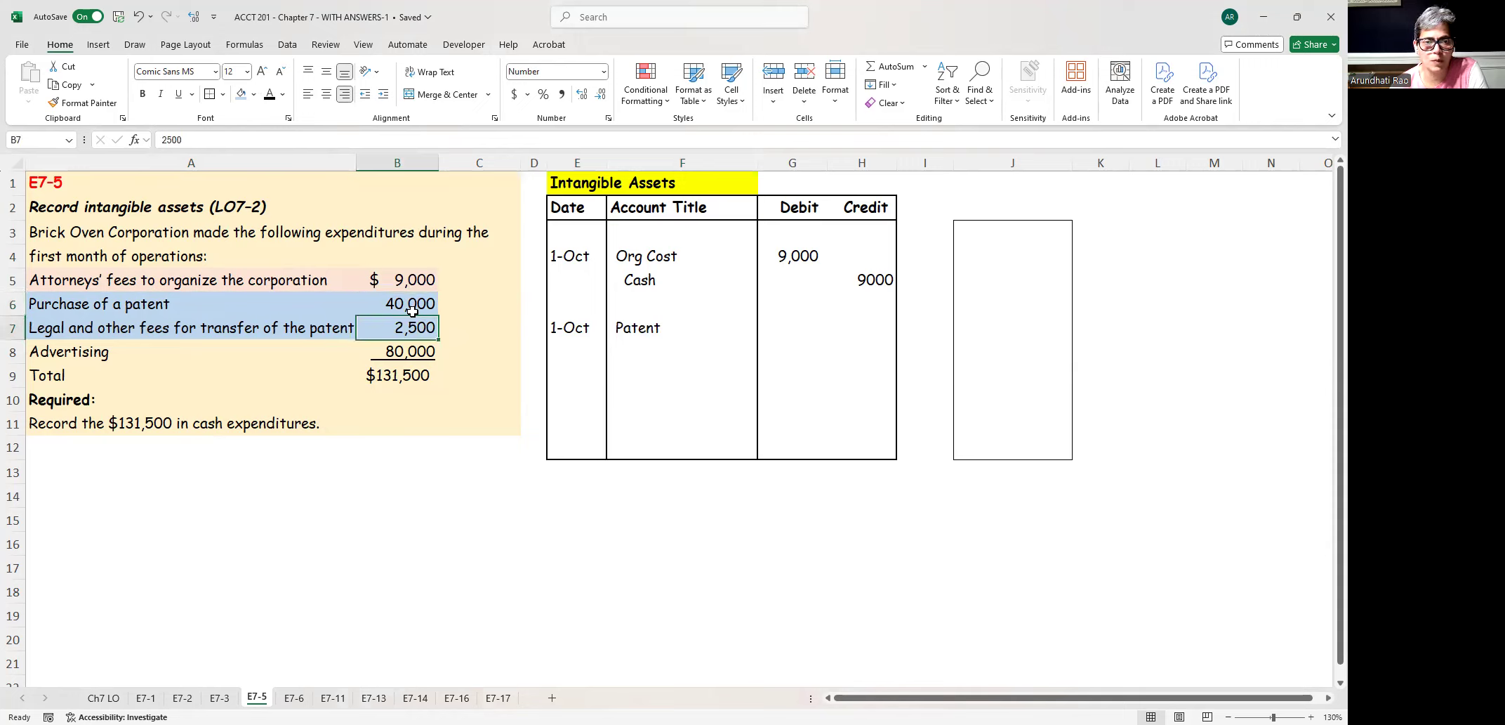
{"action": "left_click", "coordinate": [677, 344]}
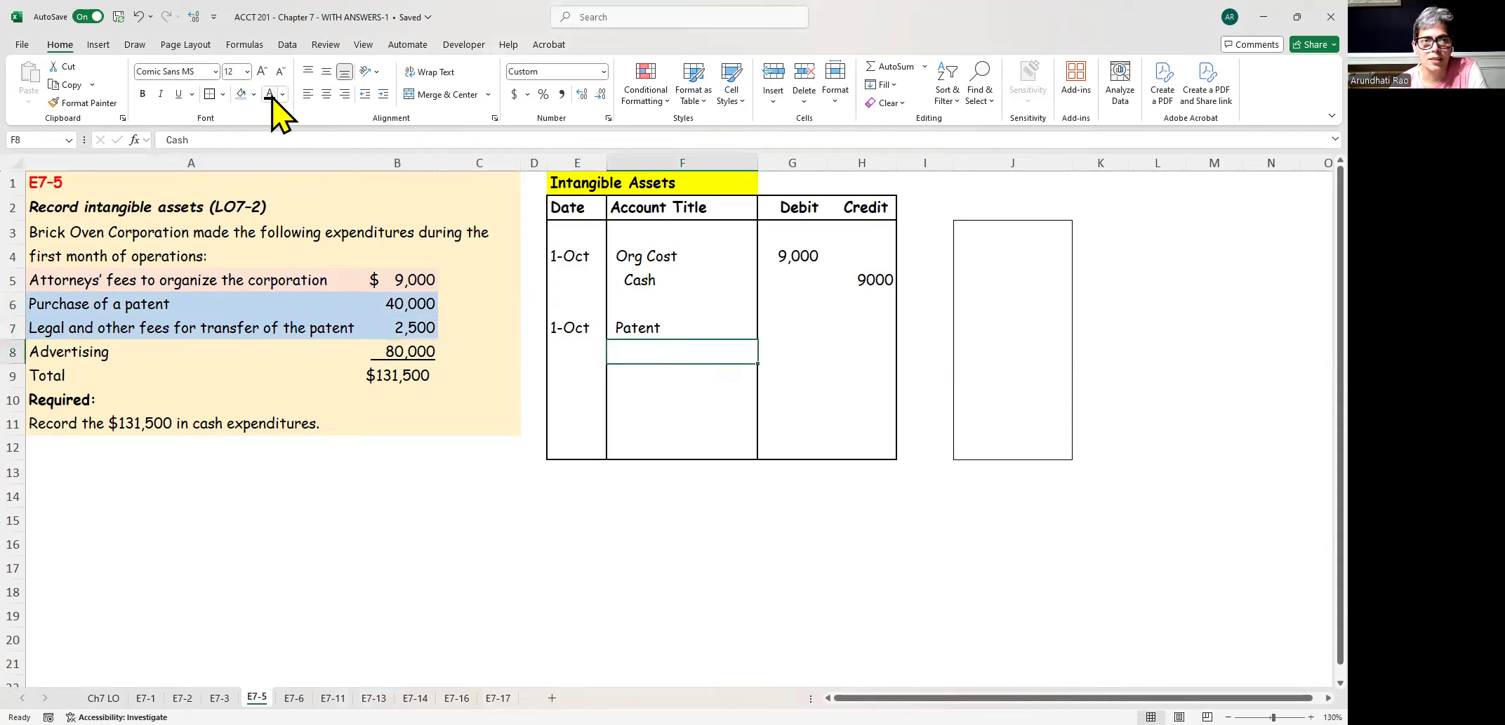
{"action": "type", "text": "Cash"}
{"action": "left_click_drag", "start_coordinate": [771, 331], "coordinate": [843, 344]}
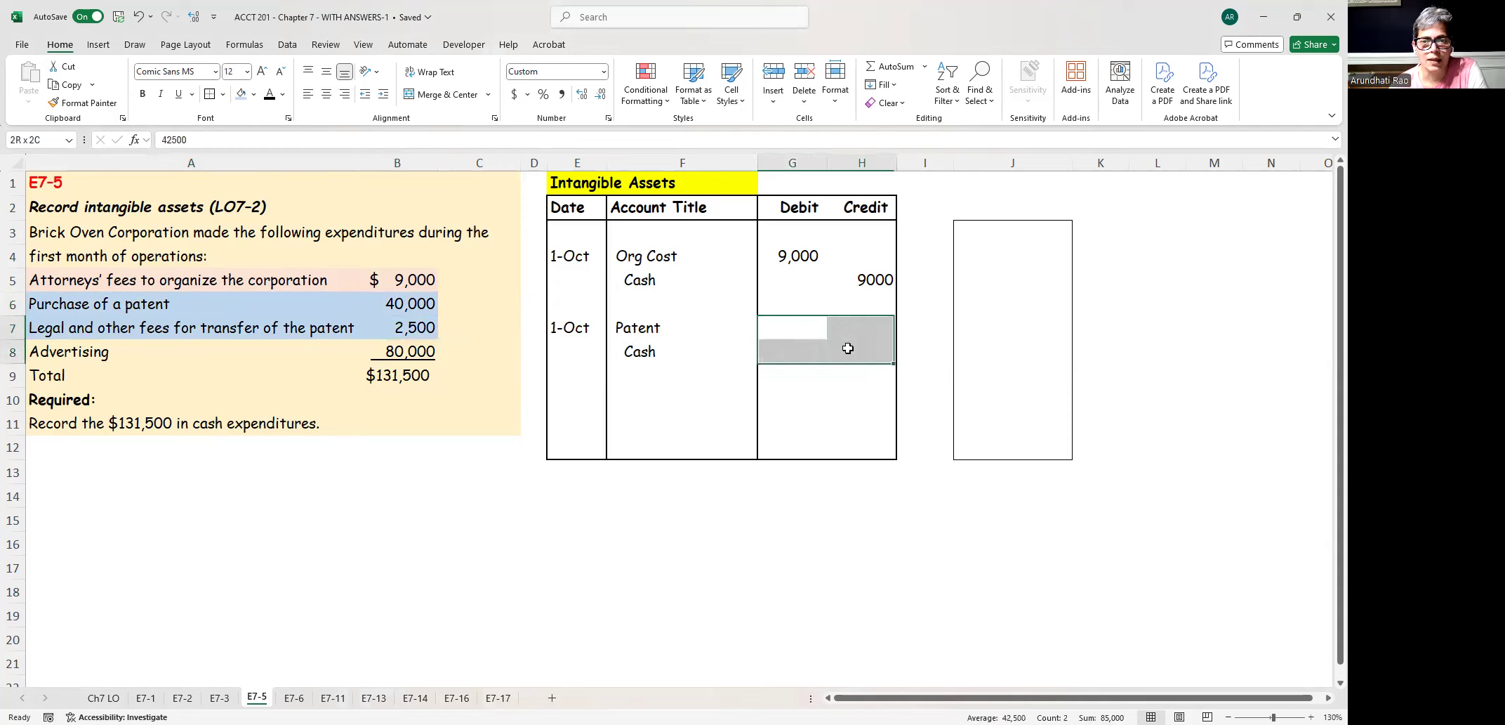
{"action": "type", "text": "42500\t \t42500"}
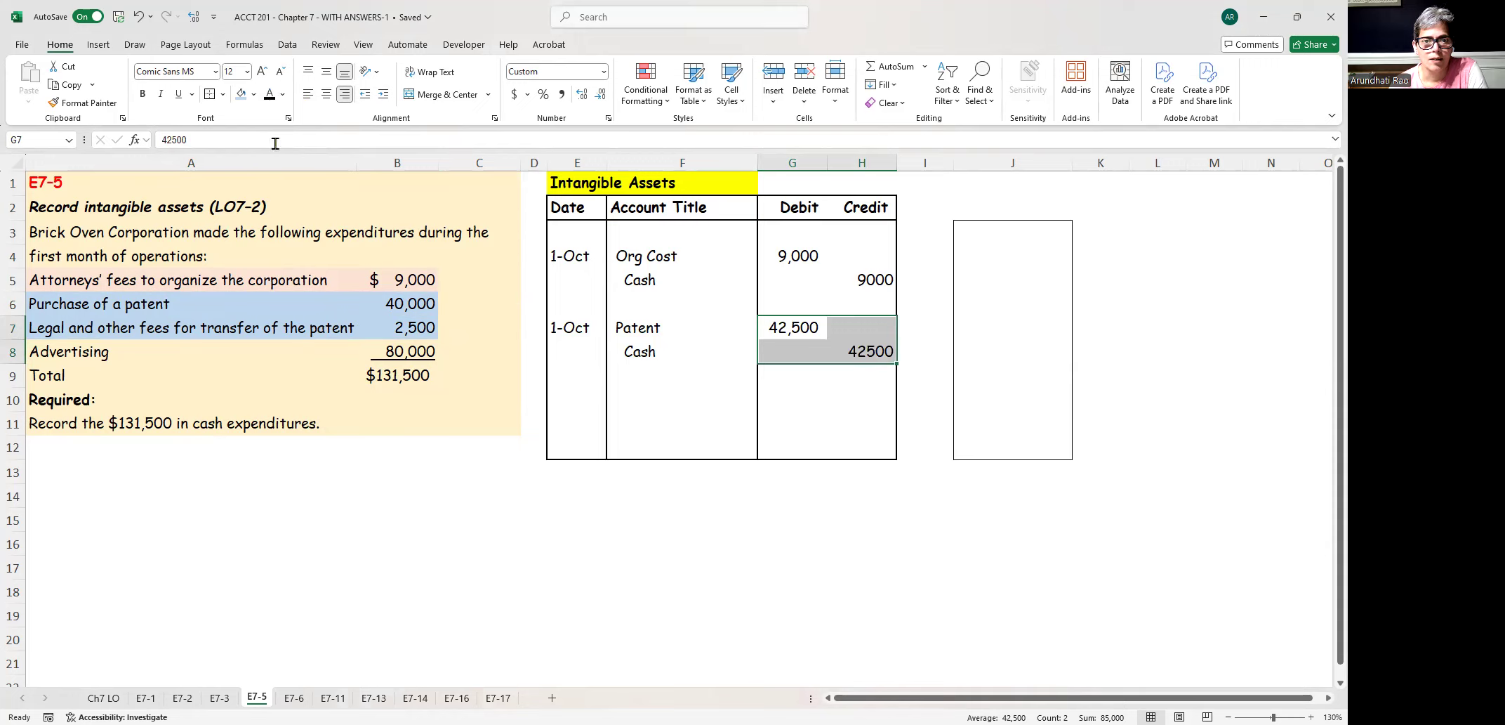
{"action": "left_click", "coordinate": [635, 328]}
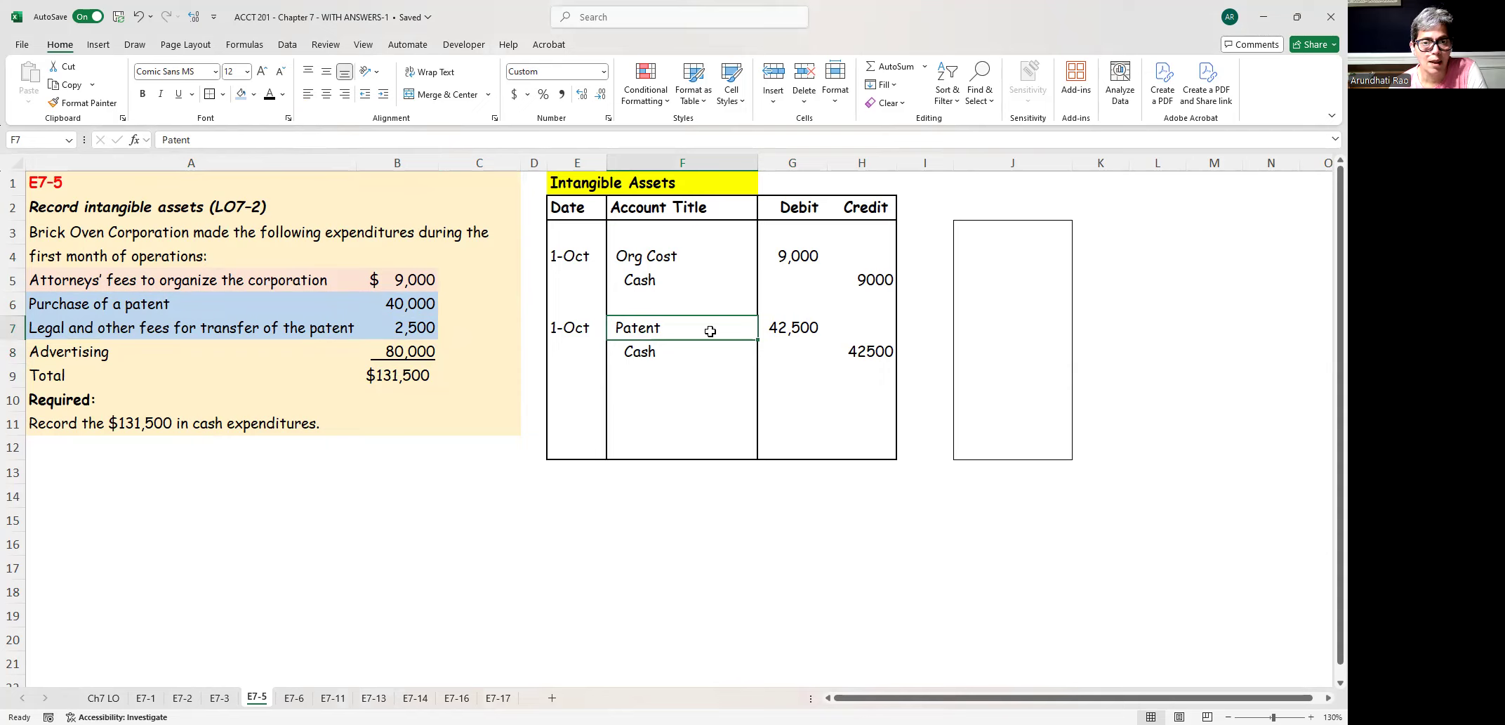
{"action": "left_click", "coordinate": [659, 260]}
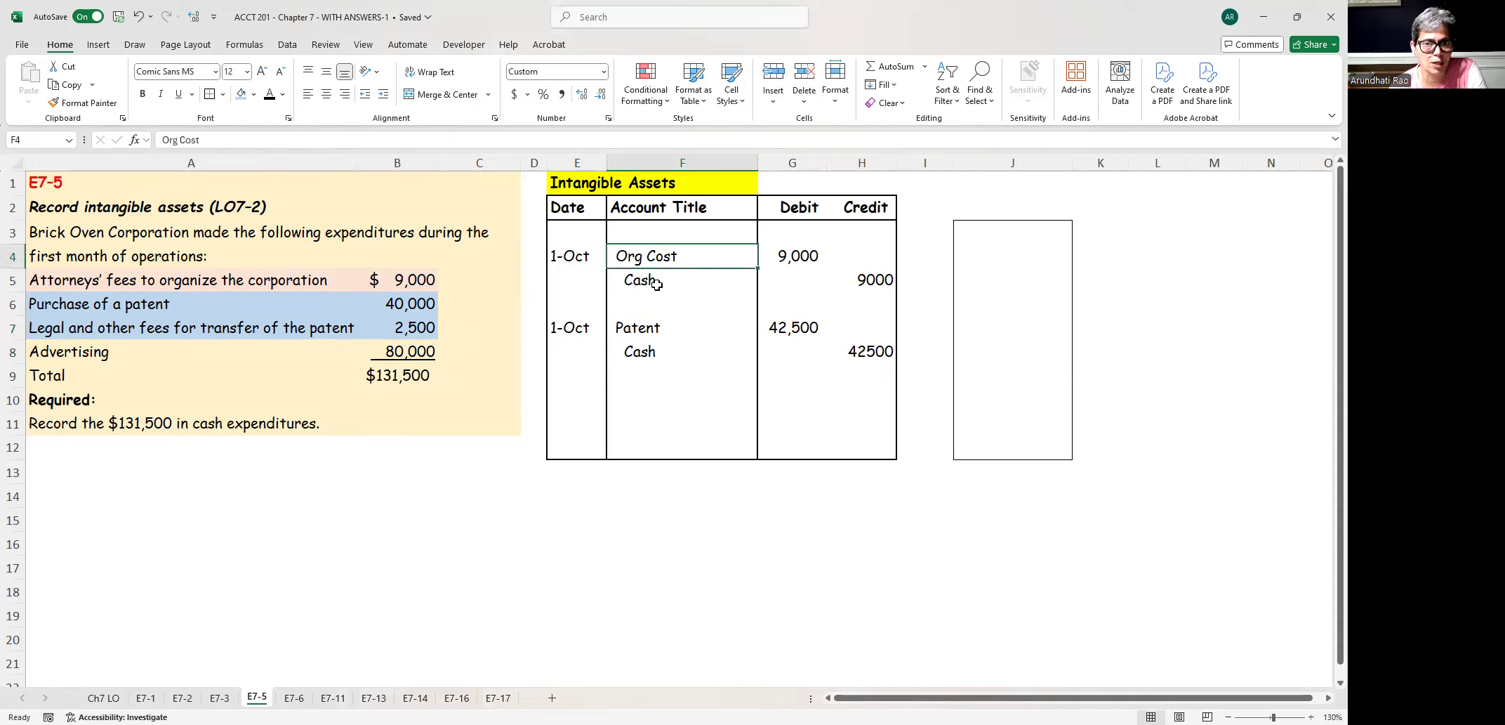
{"action": "left_click", "coordinate": [649, 328]}
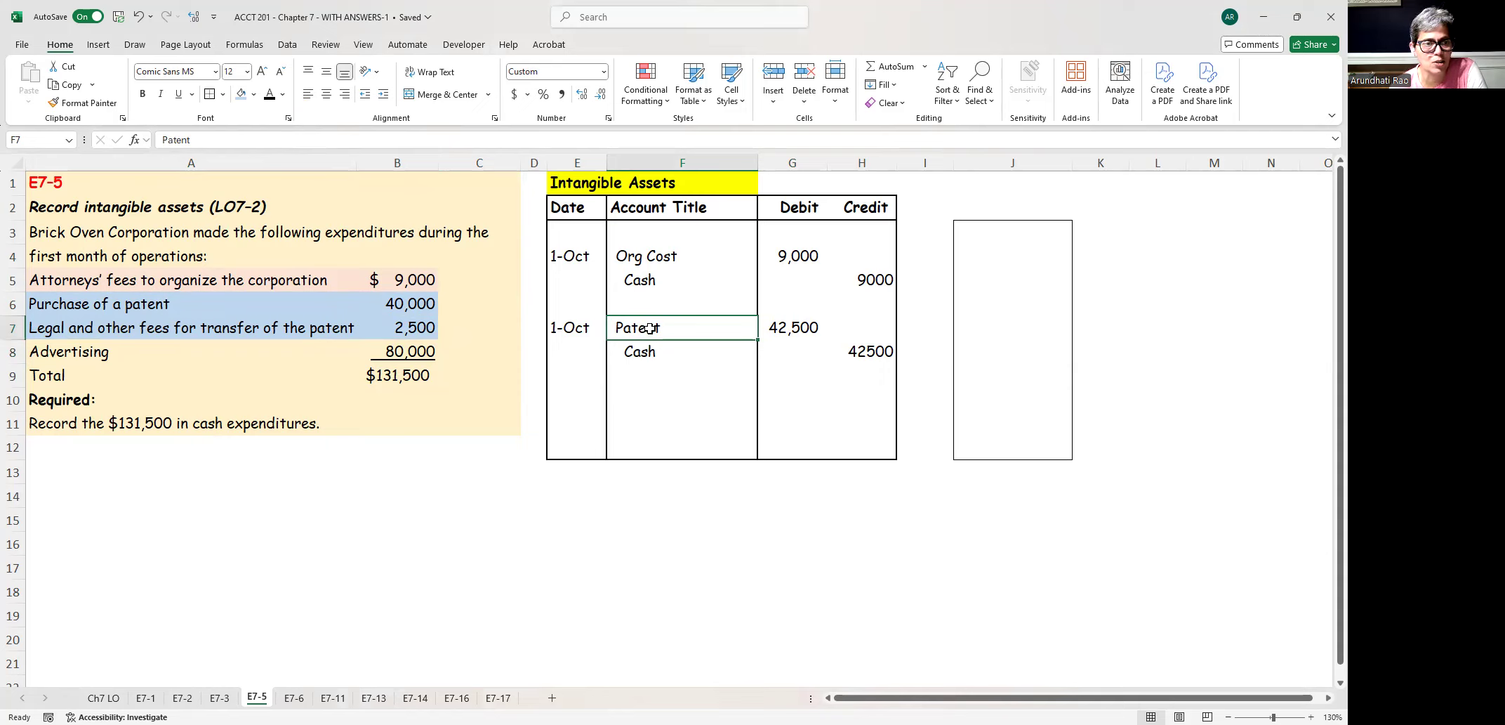
- Reveal the hidden 1-Oct entry in rows 10–11, Advertising Expense and Cash with their 80,000 amounts, by making its text black
{"action": "left_click", "coordinate": [148, 351]}
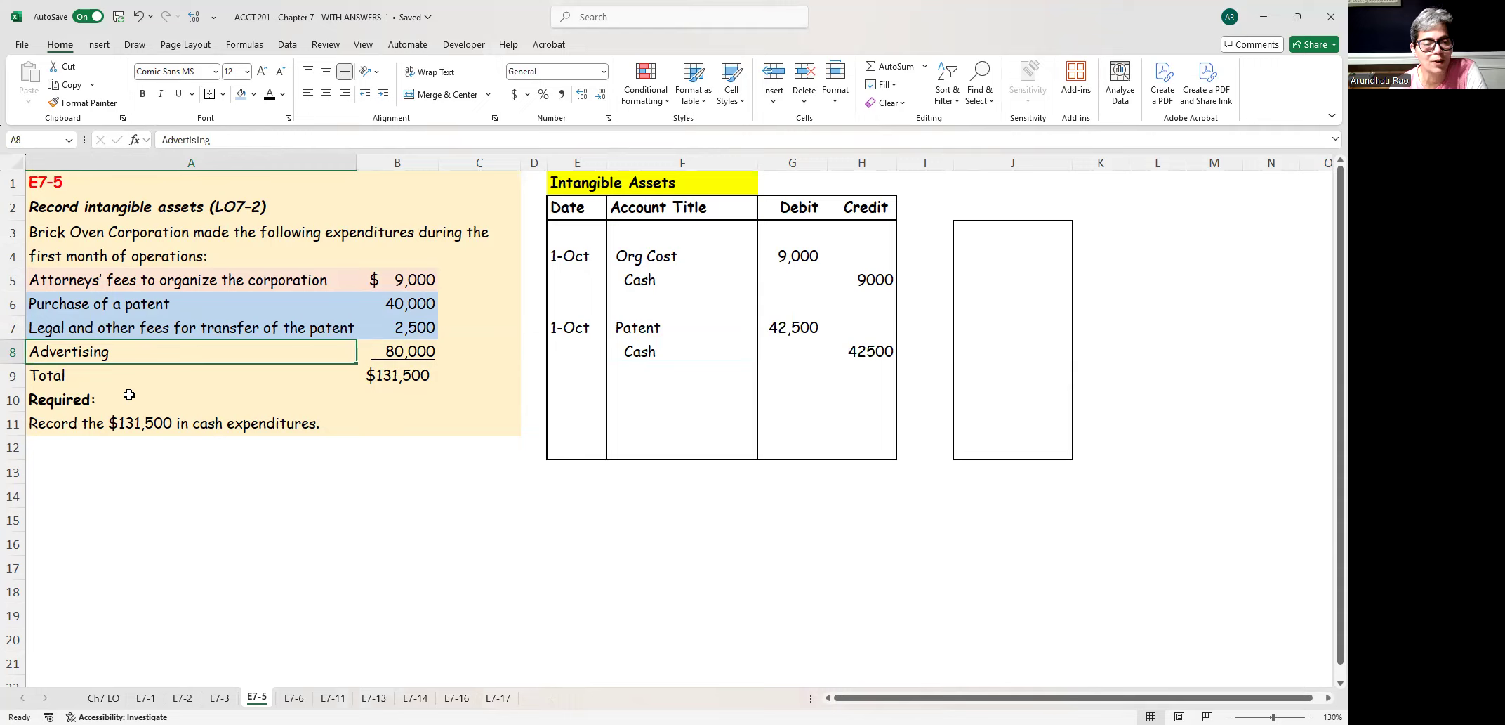
{"action": "left_click", "coordinate": [578, 383]}
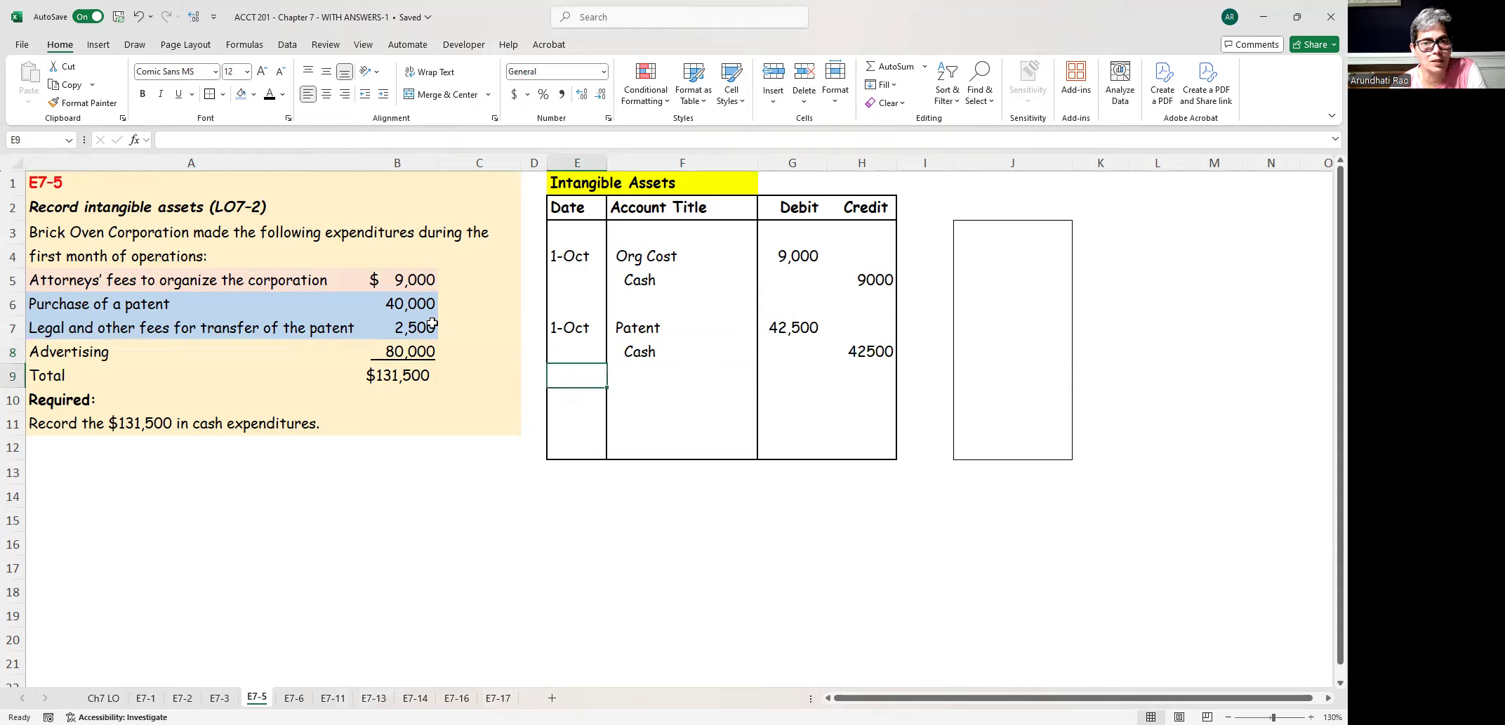
{"action": "left_click", "coordinate": [590, 394]}
{"action": "left_click", "coordinate": [270, 95]}
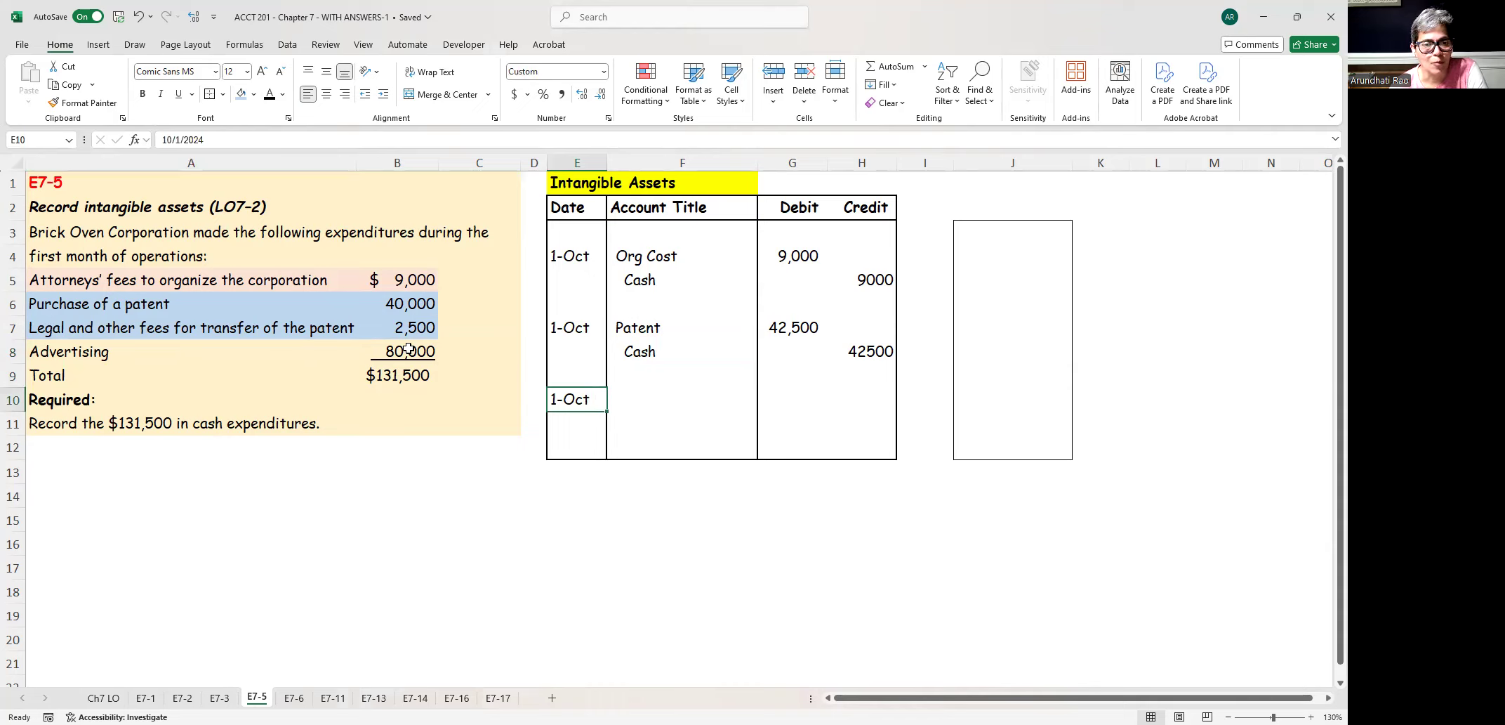
{"action": "left_click", "coordinate": [646, 406]}
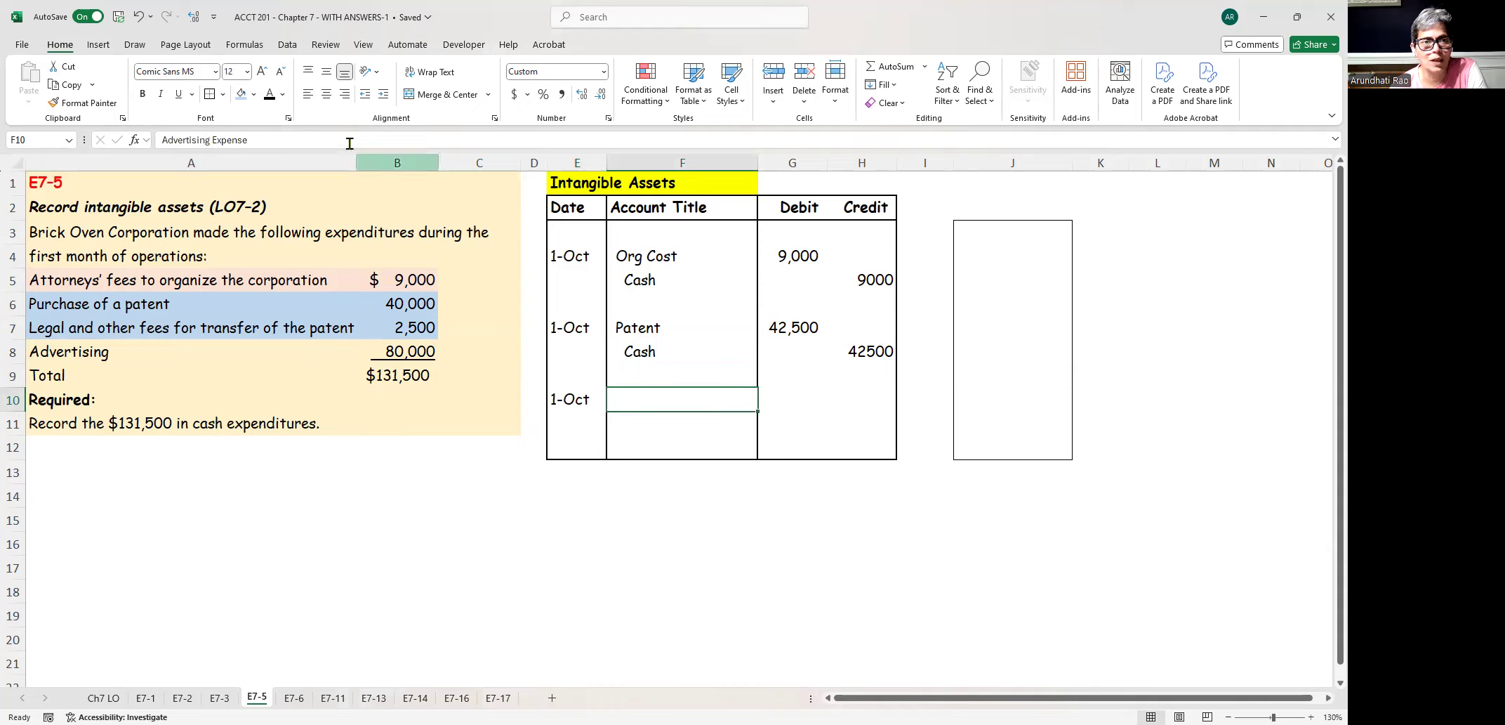
{"action": "left_click", "coordinate": [271, 98]}
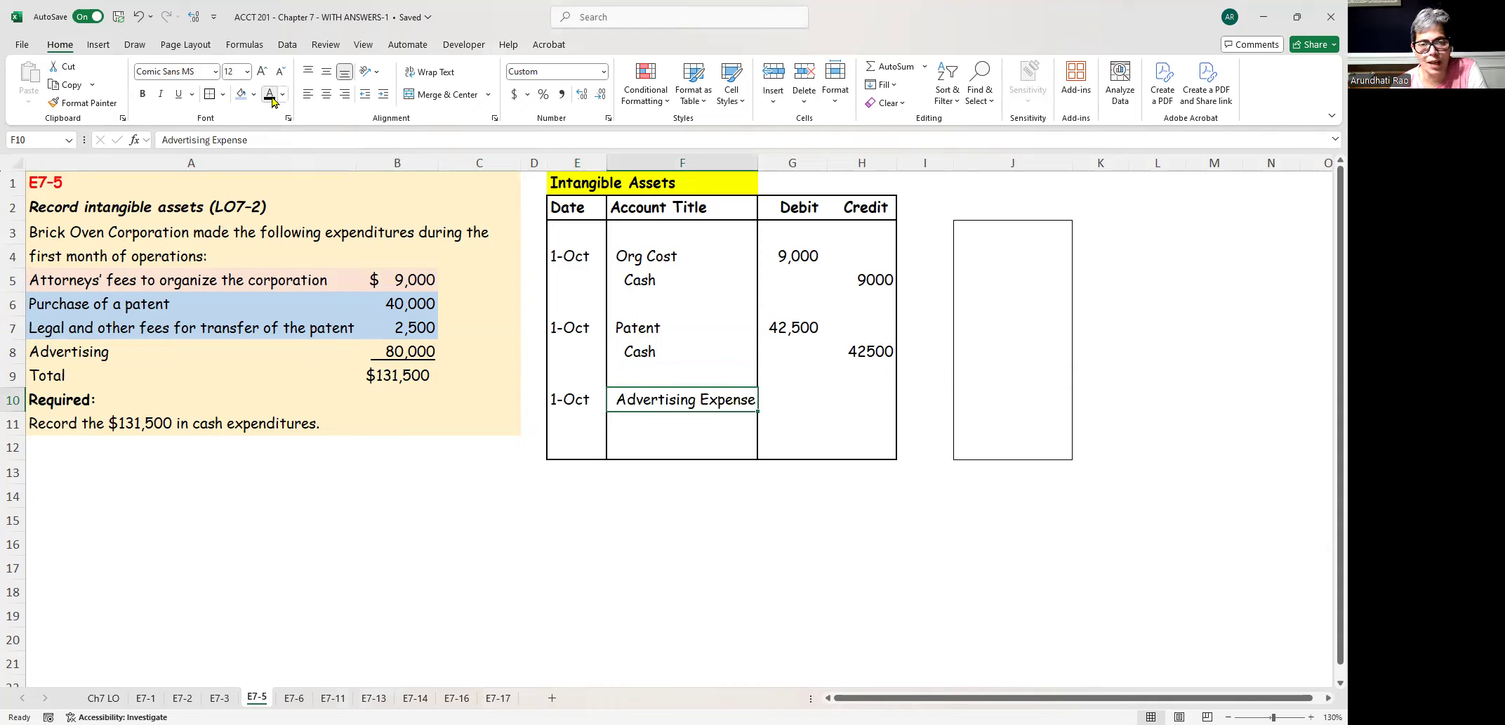
{"action": "left_click", "coordinate": [646, 422]}
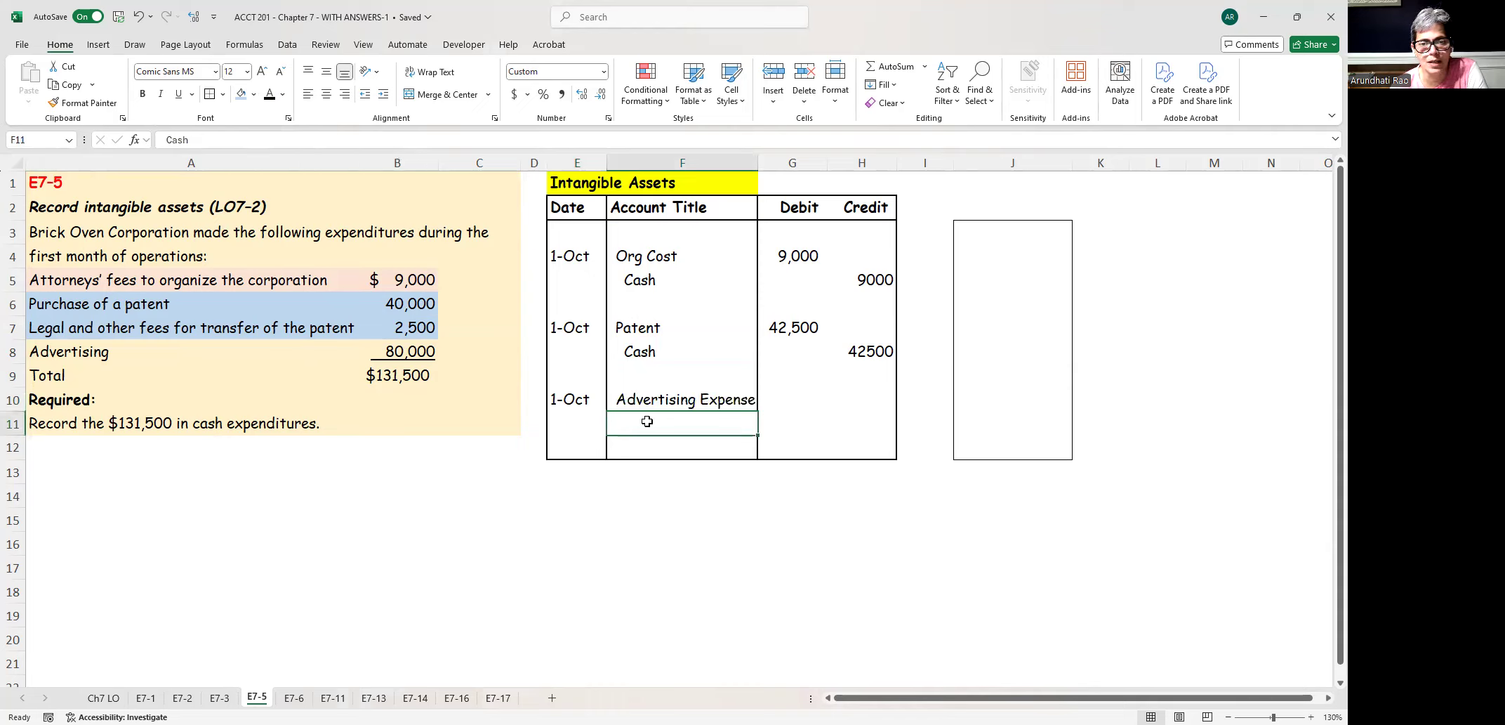
{"action": "left_click", "coordinate": [270, 95]}
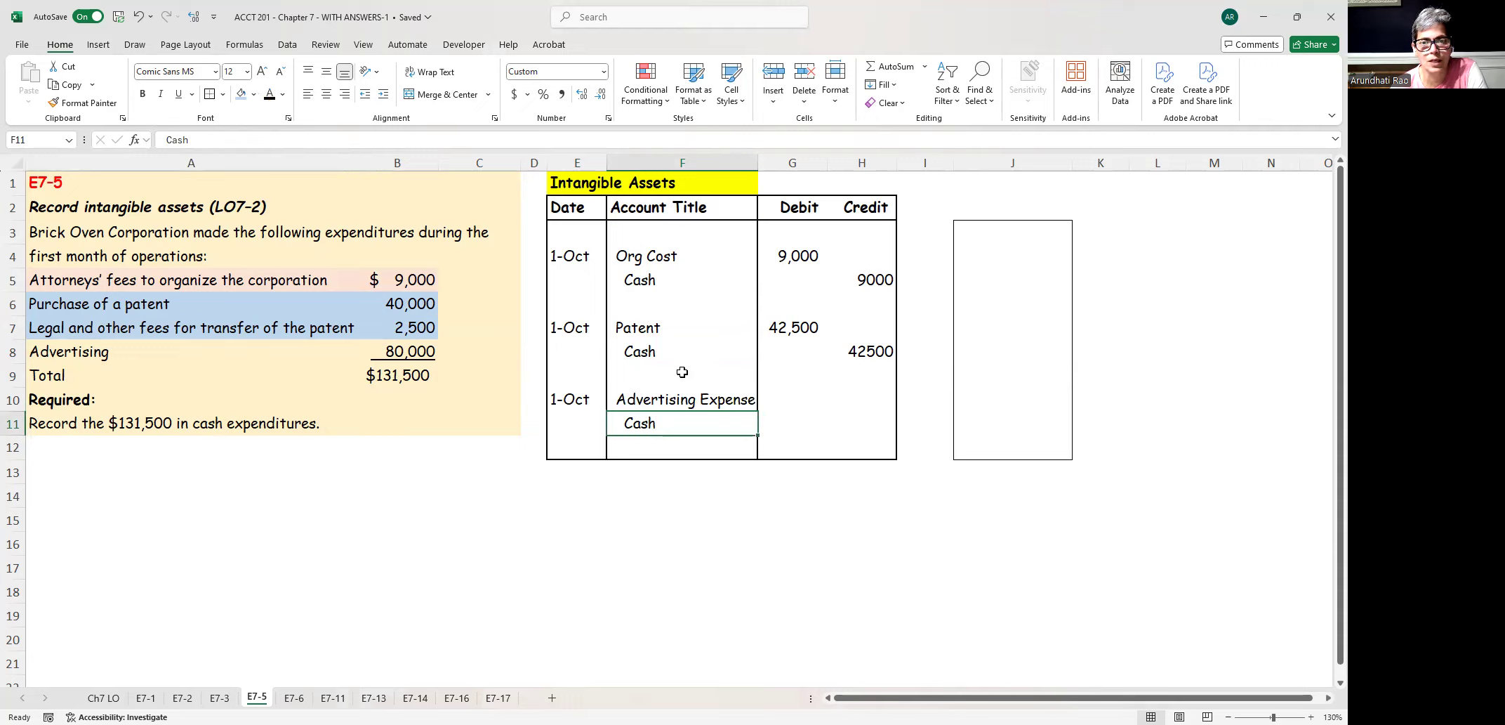
{"action": "left_click_drag", "start_coordinate": [779, 403], "coordinate": [867, 420]}
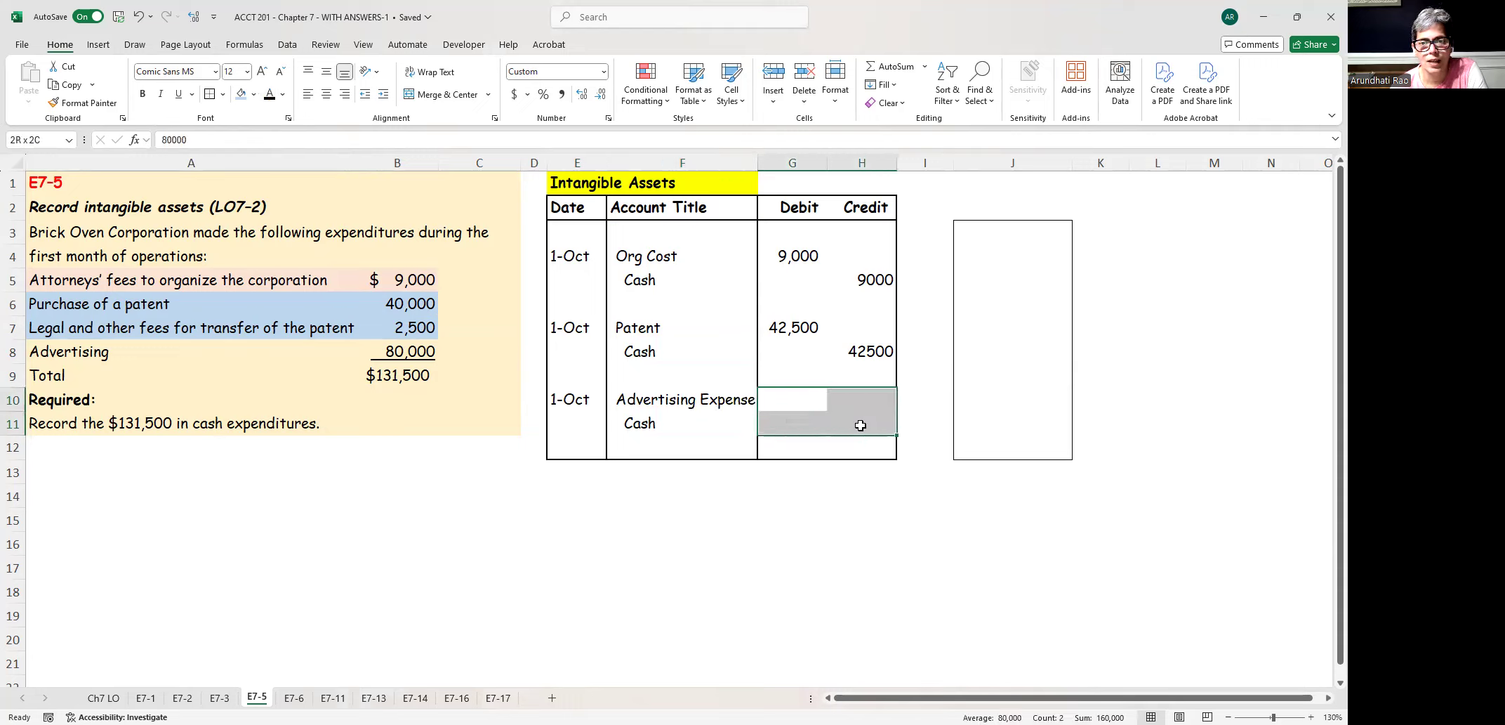
{"action": "left_click", "coordinate": [270, 94]}
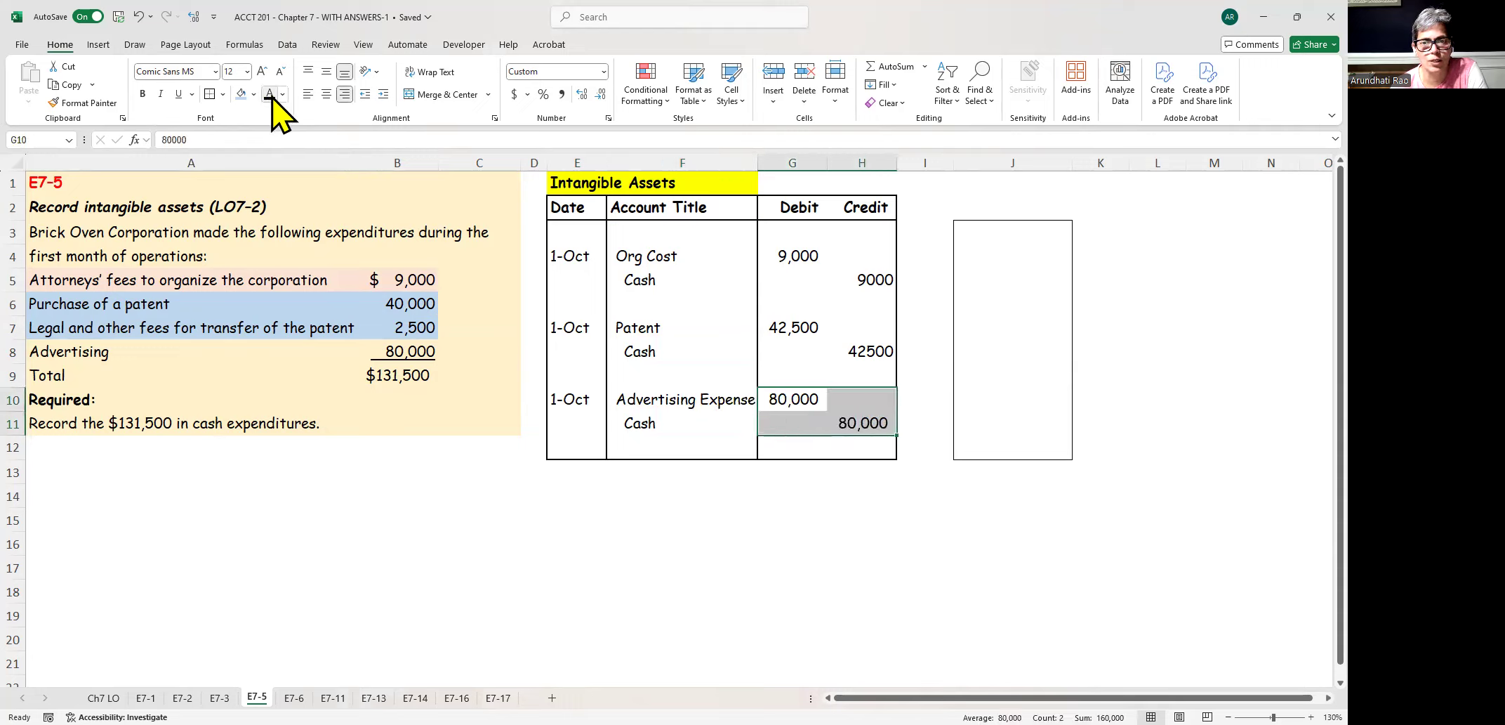
{"action": "left_click", "coordinate": [643, 400]}
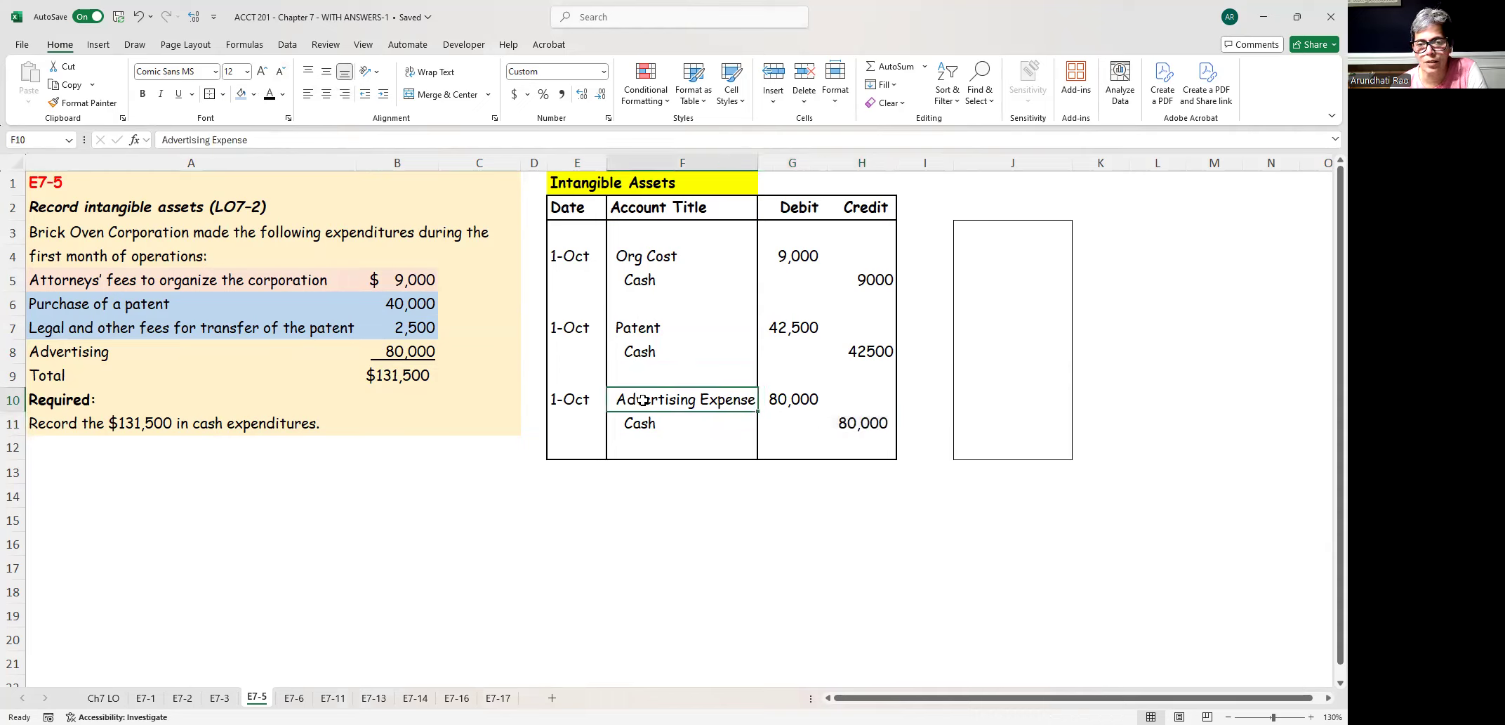
{"action": "left_click", "coordinate": [652, 259]}
{"action": "left_click", "coordinate": [652, 331]}
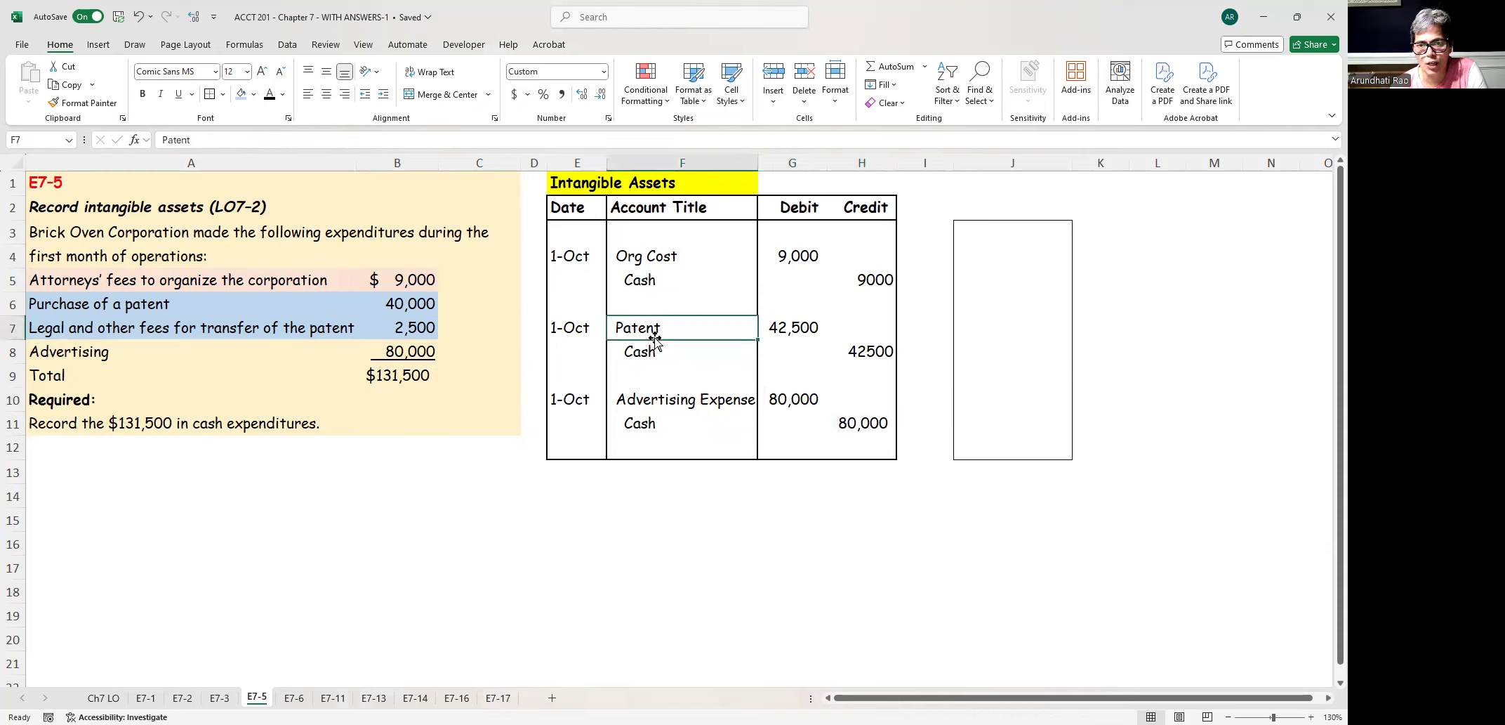
- Reveal the hidden "Amortized over" heading in J3 and the "180 months" period in J4 by making their text black
{"action": "left_click", "coordinate": [1000, 231]}
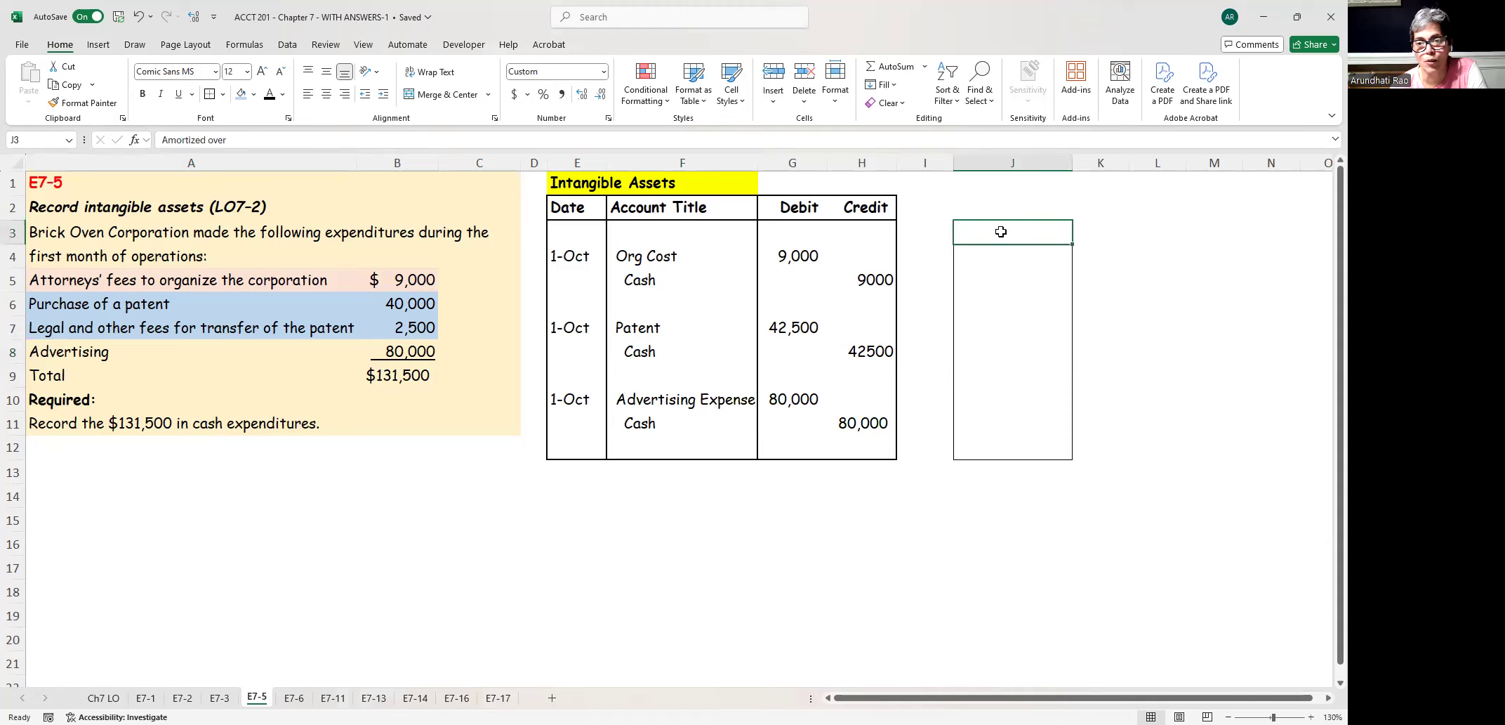
{"action": "left_click", "coordinate": [271, 94]}
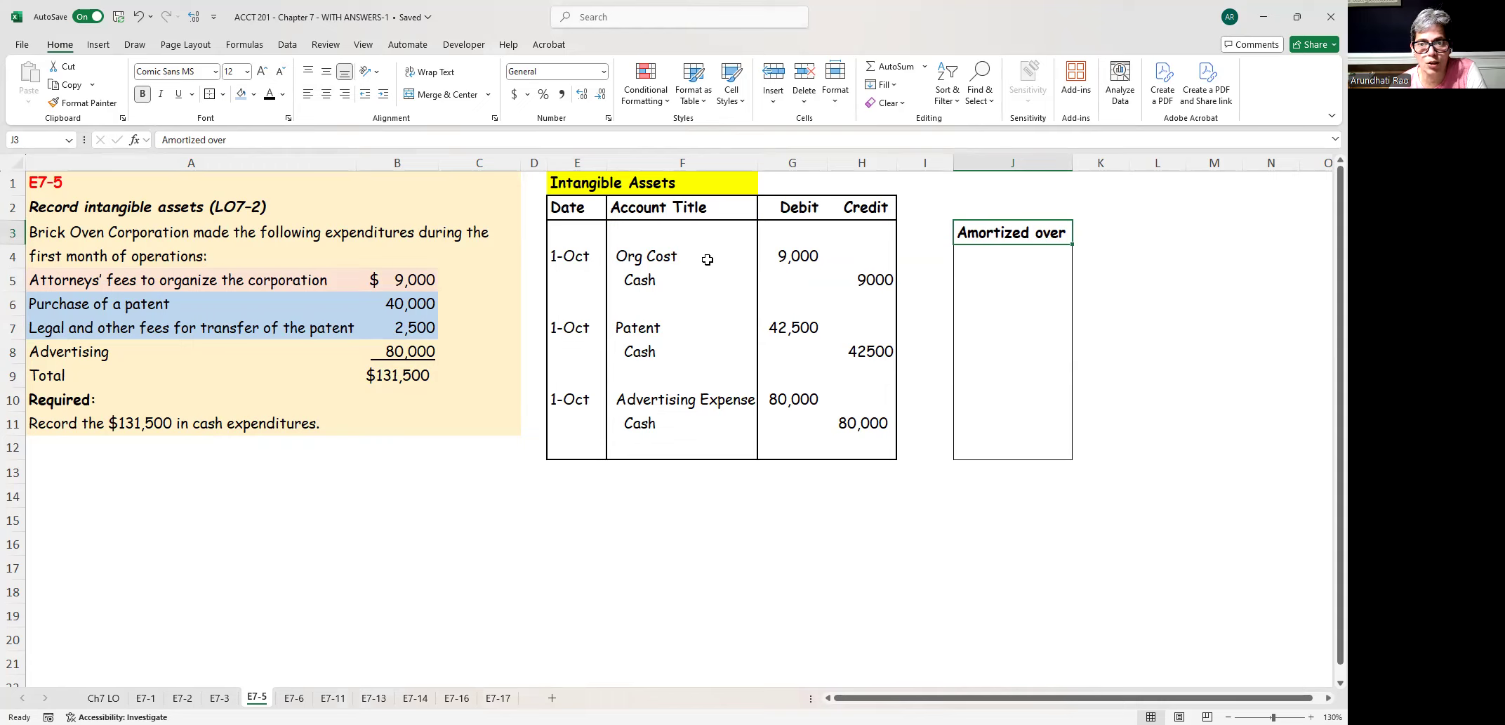
{"action": "left_click", "coordinate": [981, 257]}
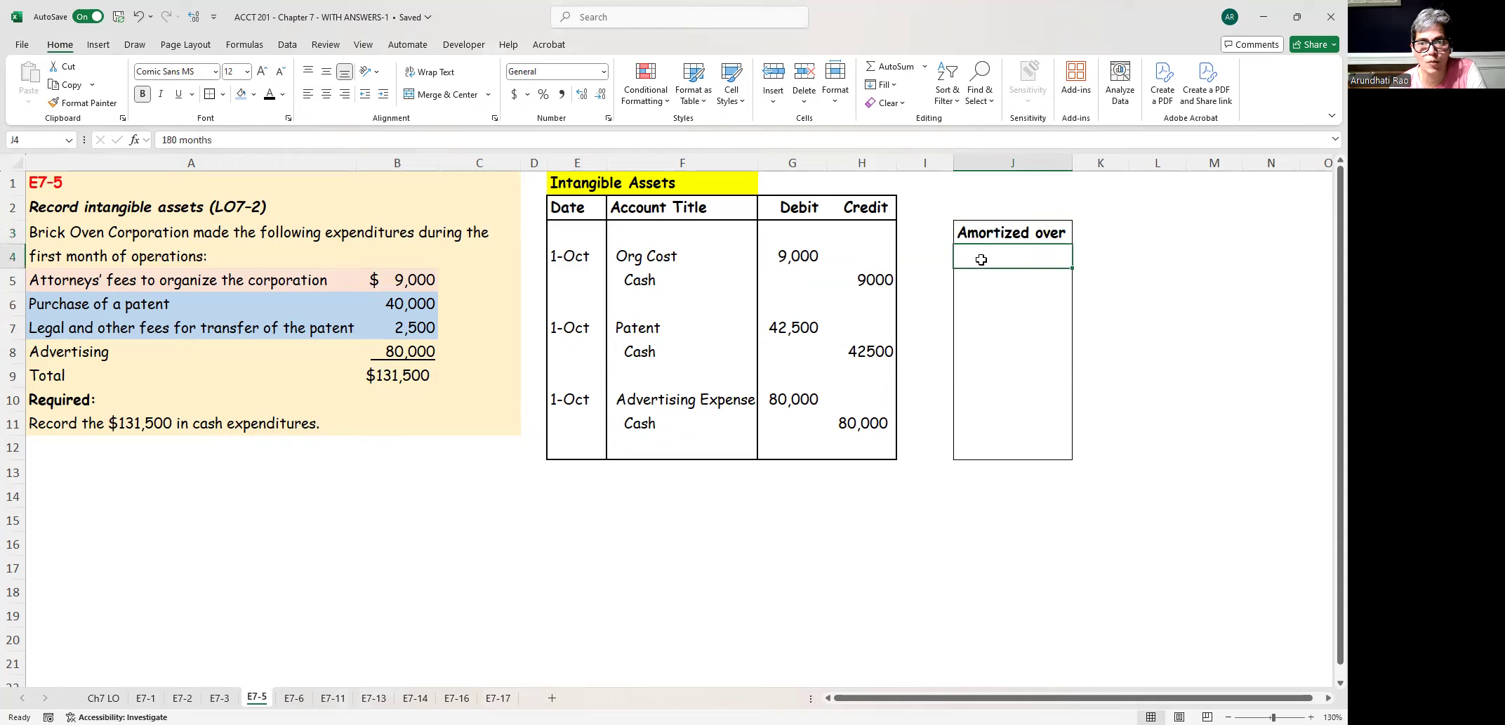
{"action": "left_click", "coordinate": [269, 94]}
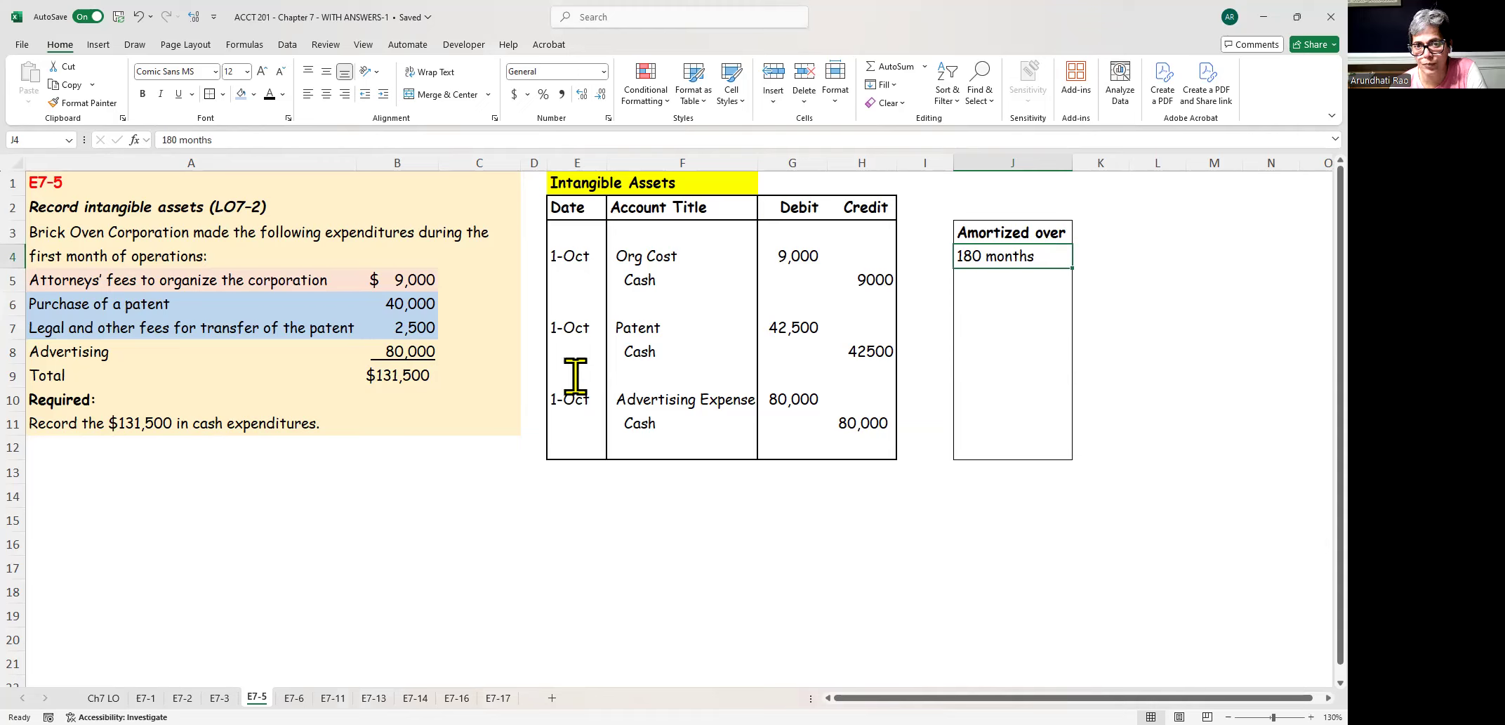
- Reveal the hidden "20 years" amortization period for the patent in J7 by making its text black
{"action": "left_click", "coordinate": [994, 326]}
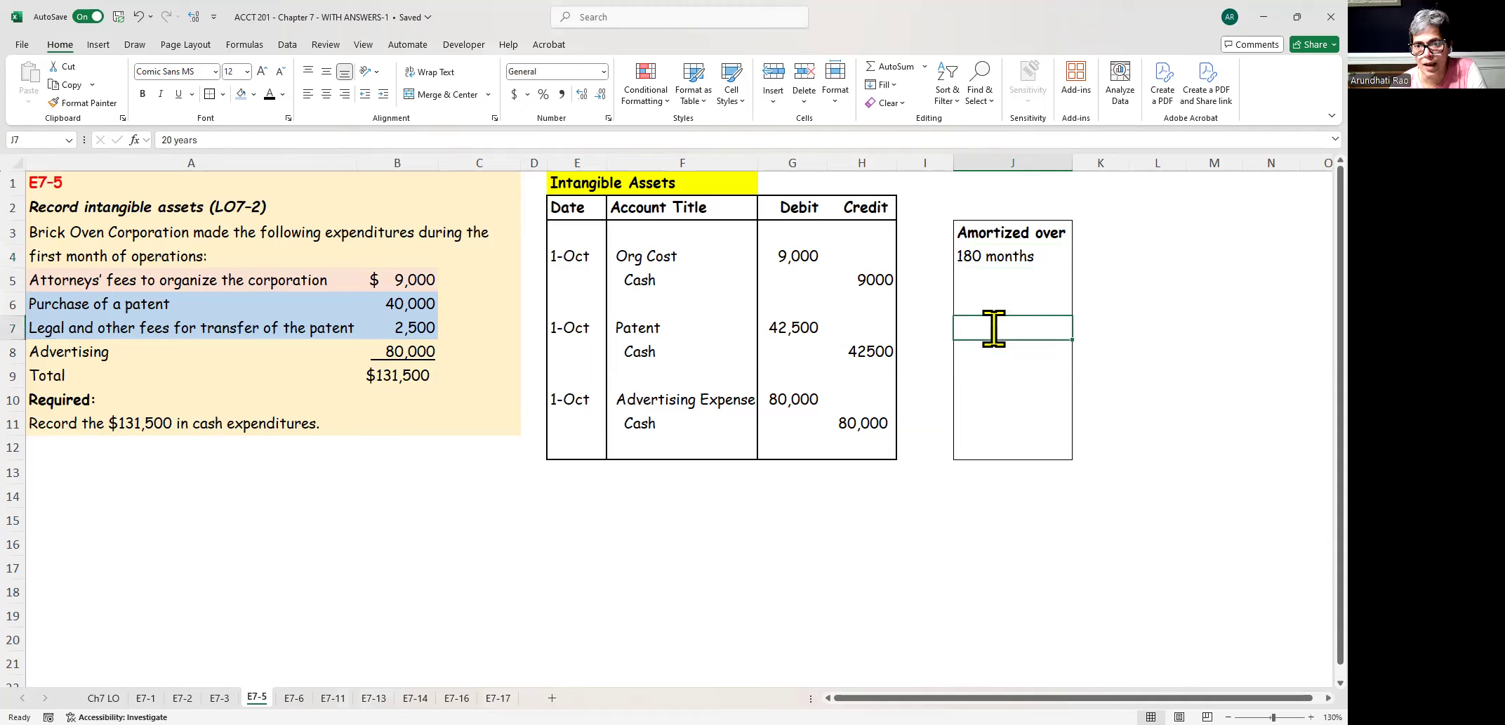
{"action": "left_click", "coordinate": [269, 94]}
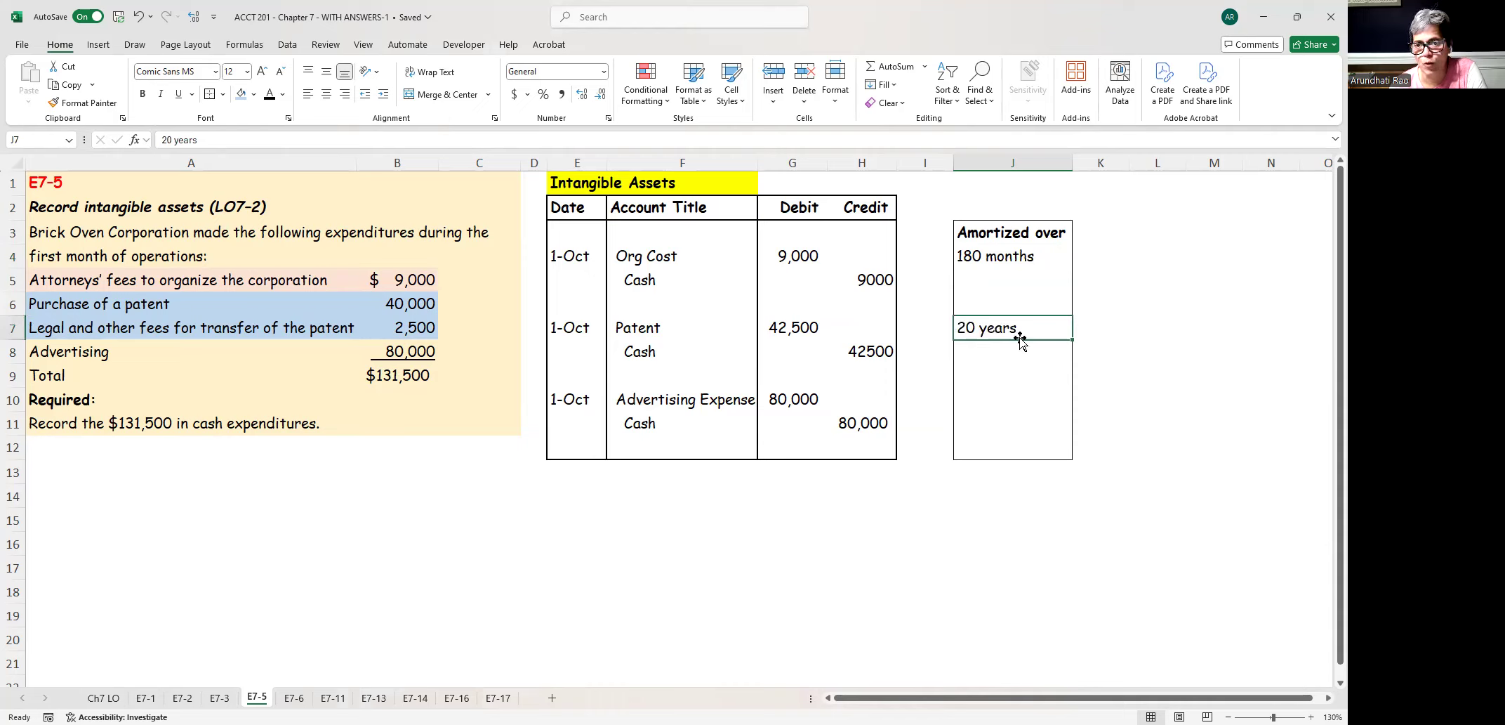
{"action": "left_click", "coordinate": [91, 303]}
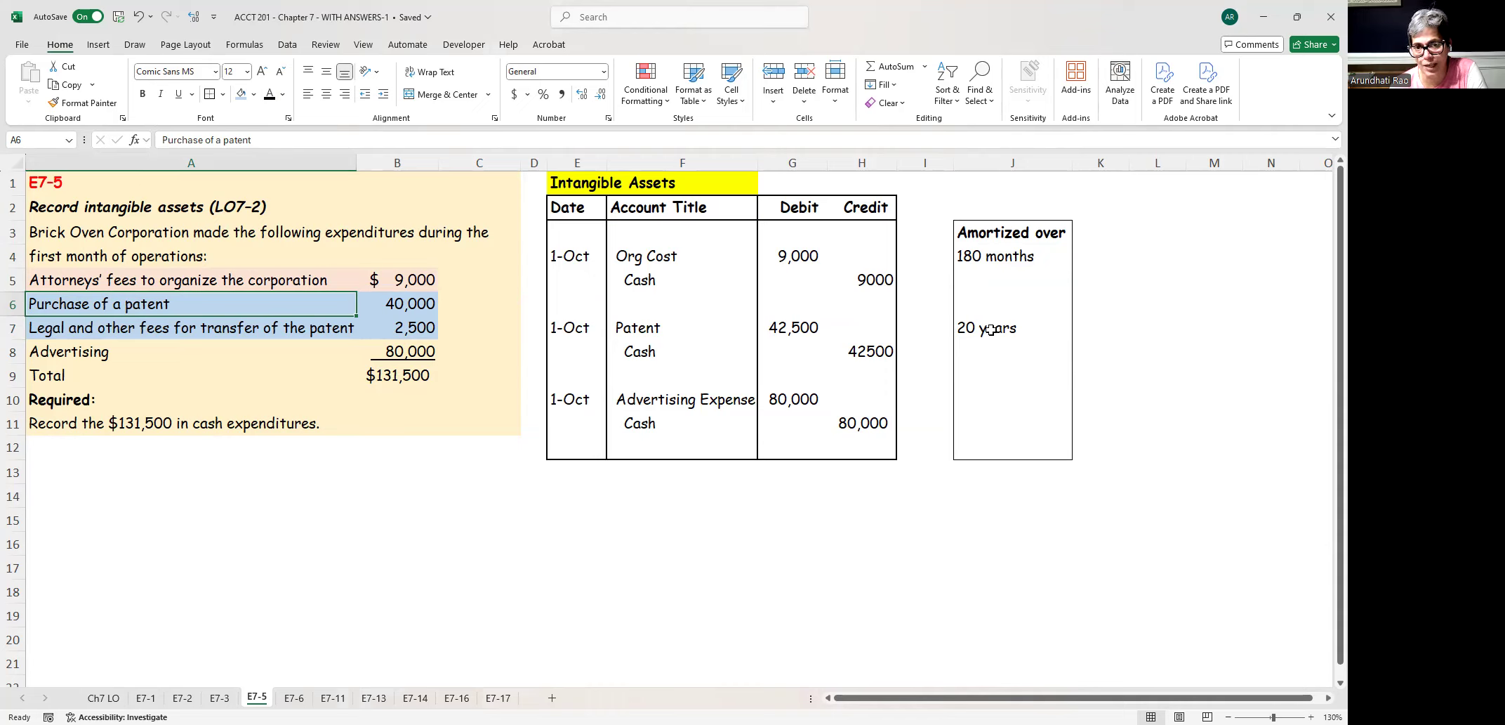
- Reveal the hidden ":(" note in J10 beside the Advertising Expense entry by making its text black
{"action": "left_click", "coordinate": [738, 401]}
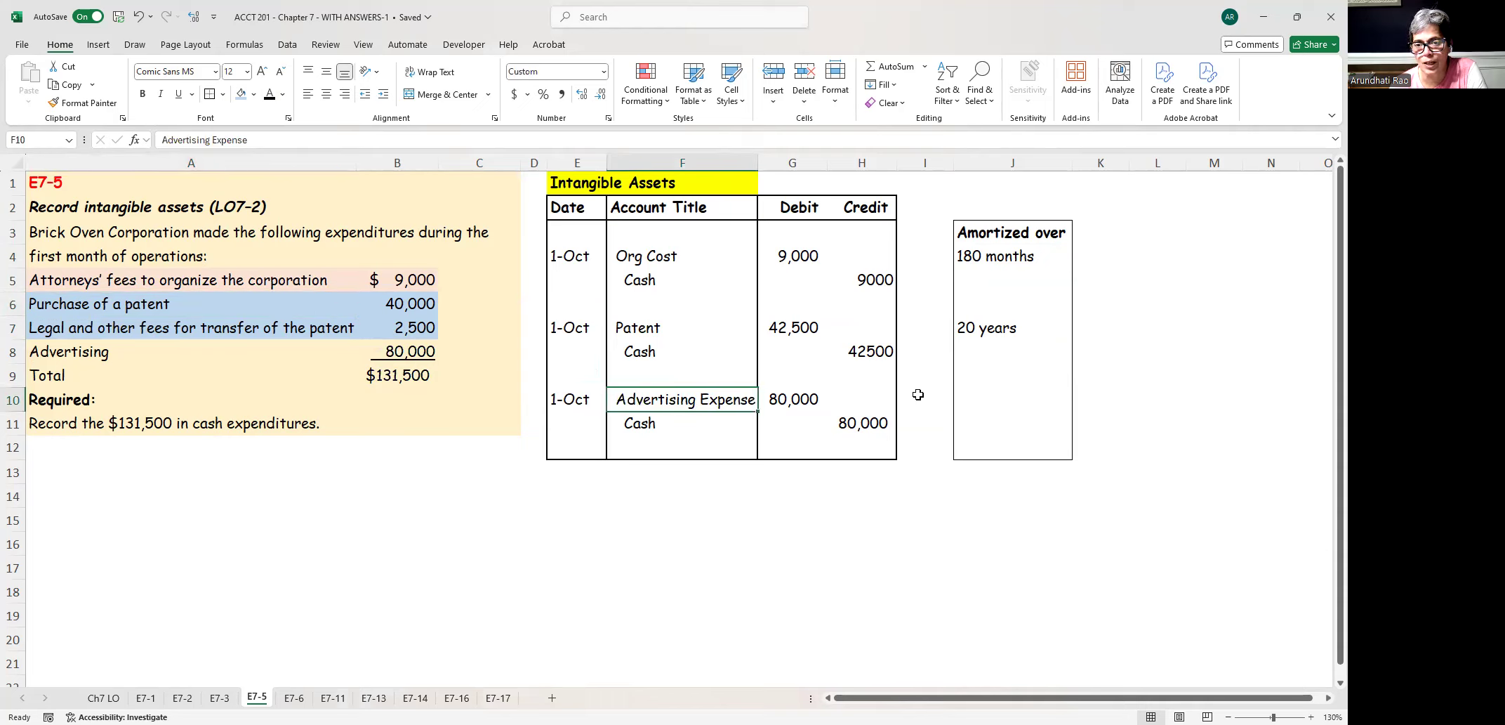
{"action": "left_click", "coordinate": [974, 394]}
{"action": "left_click", "coordinate": [271, 98]}
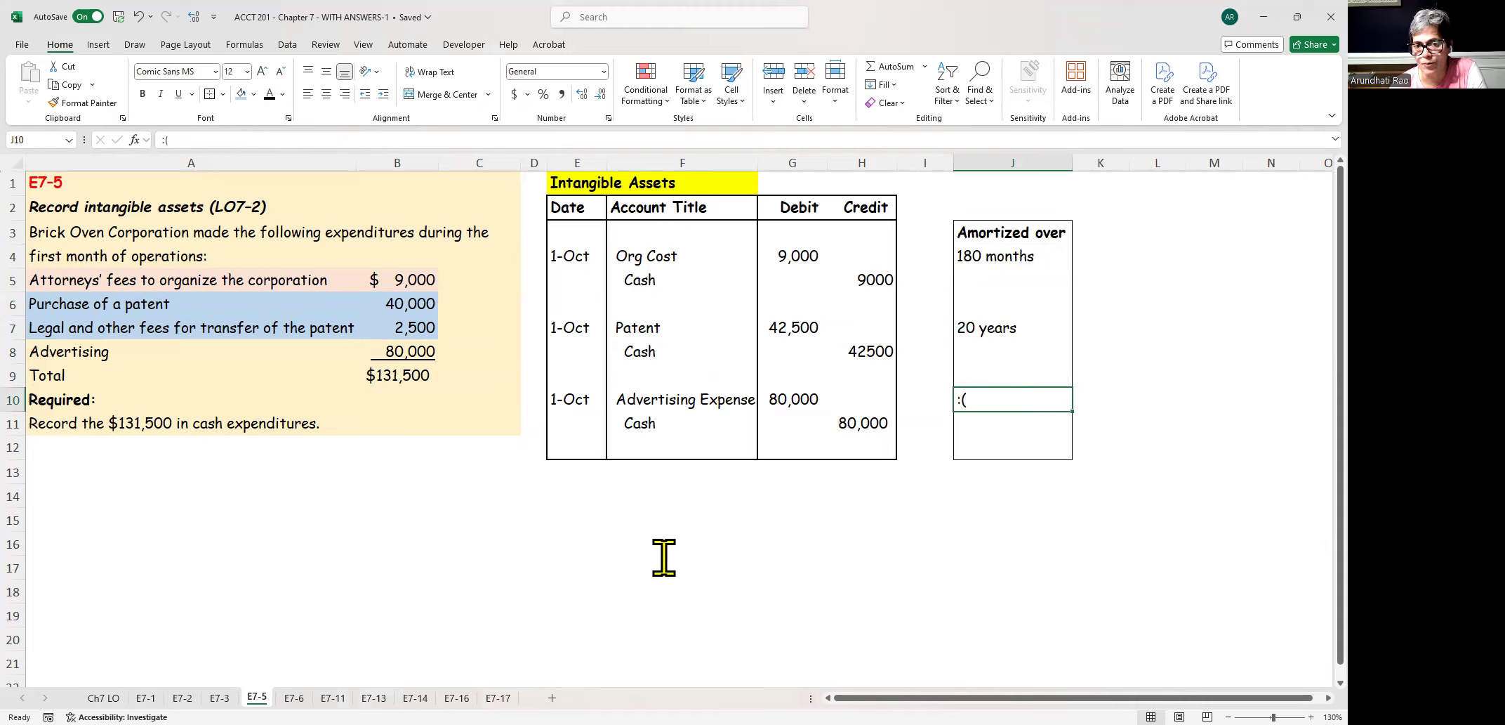
{"action": "left_click", "coordinate": [660, 400]}
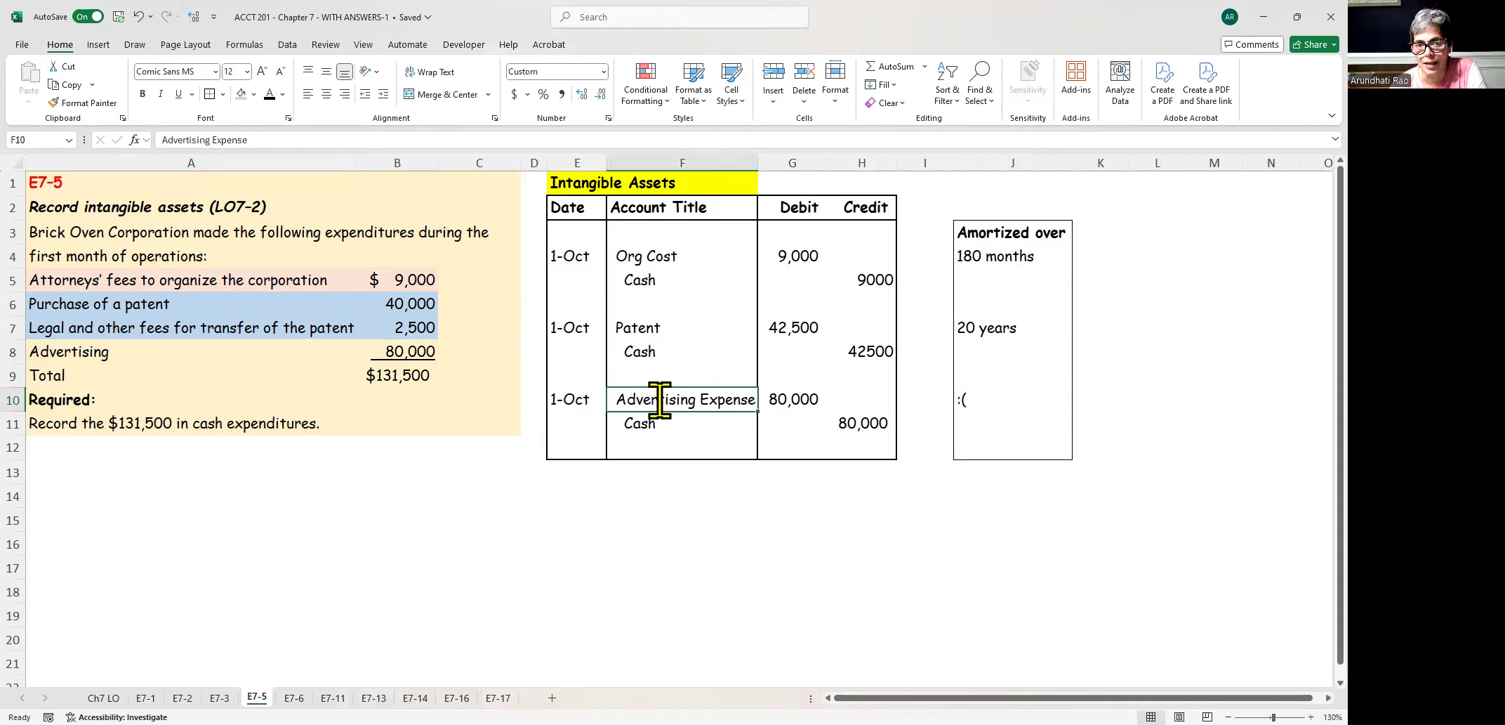